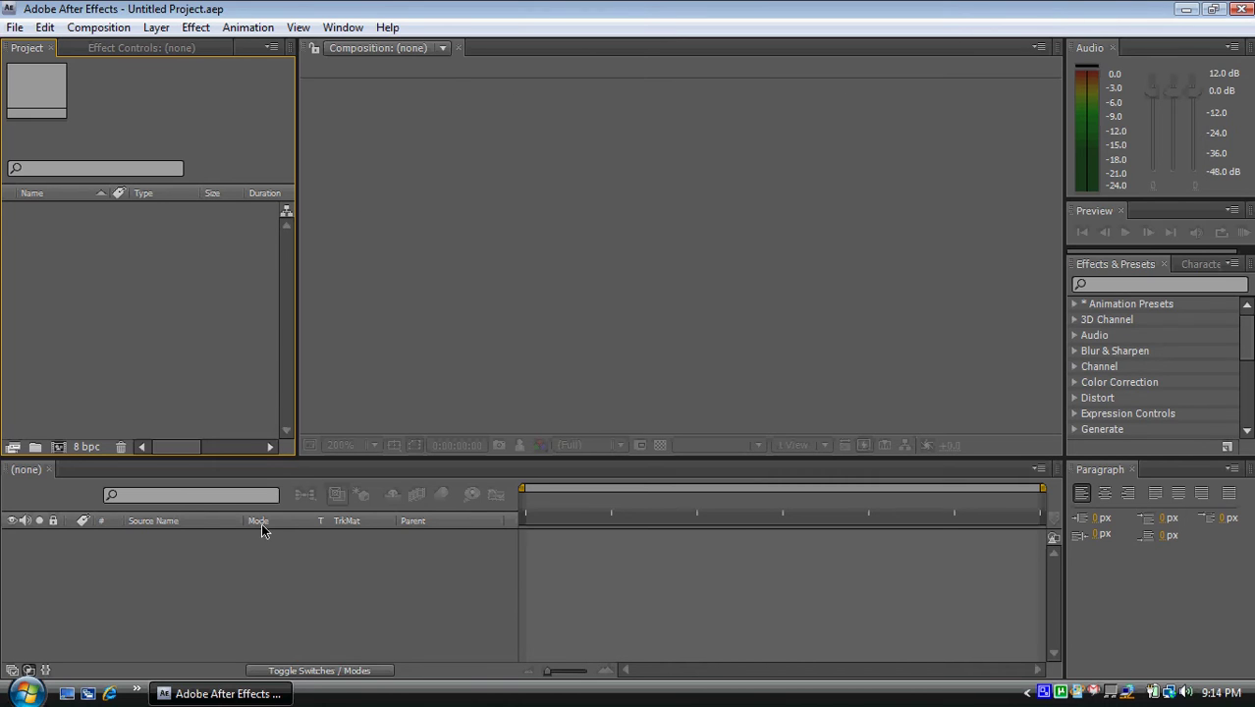
Step: Create Comp 1 at 320×240, 15 fps, with the duration shortened to 0:00:30:12
click(325, 576)
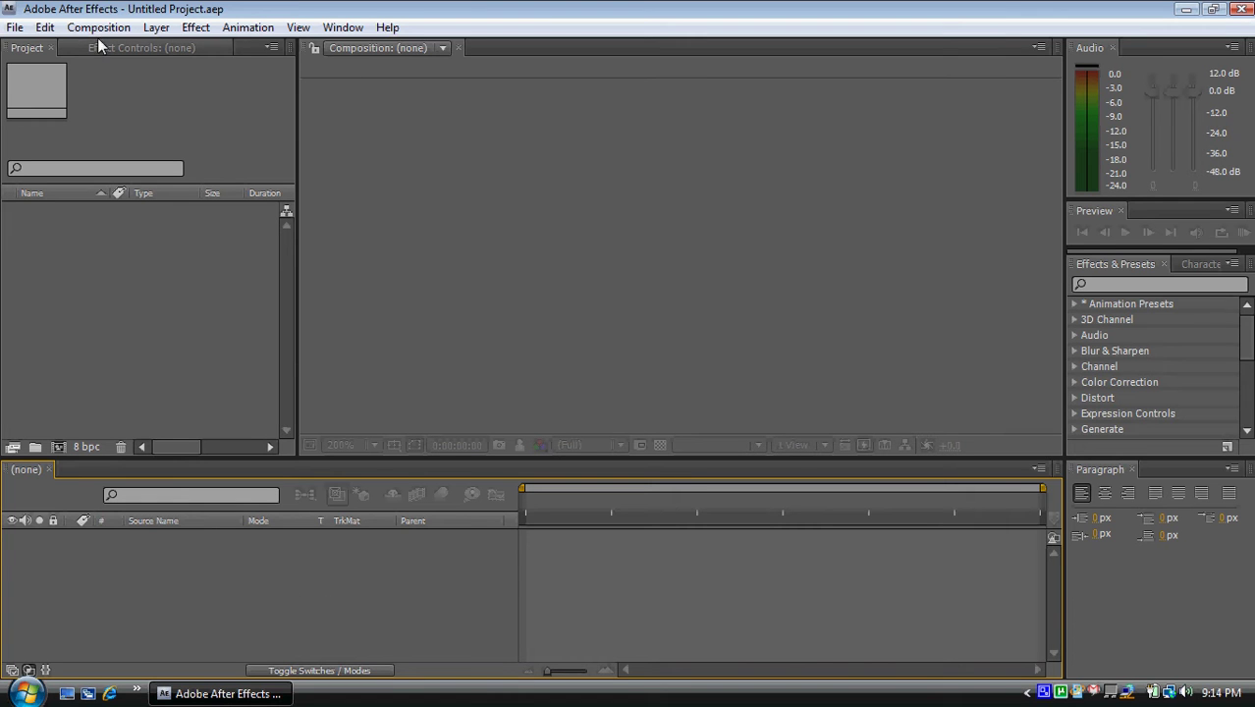
click(156, 27)
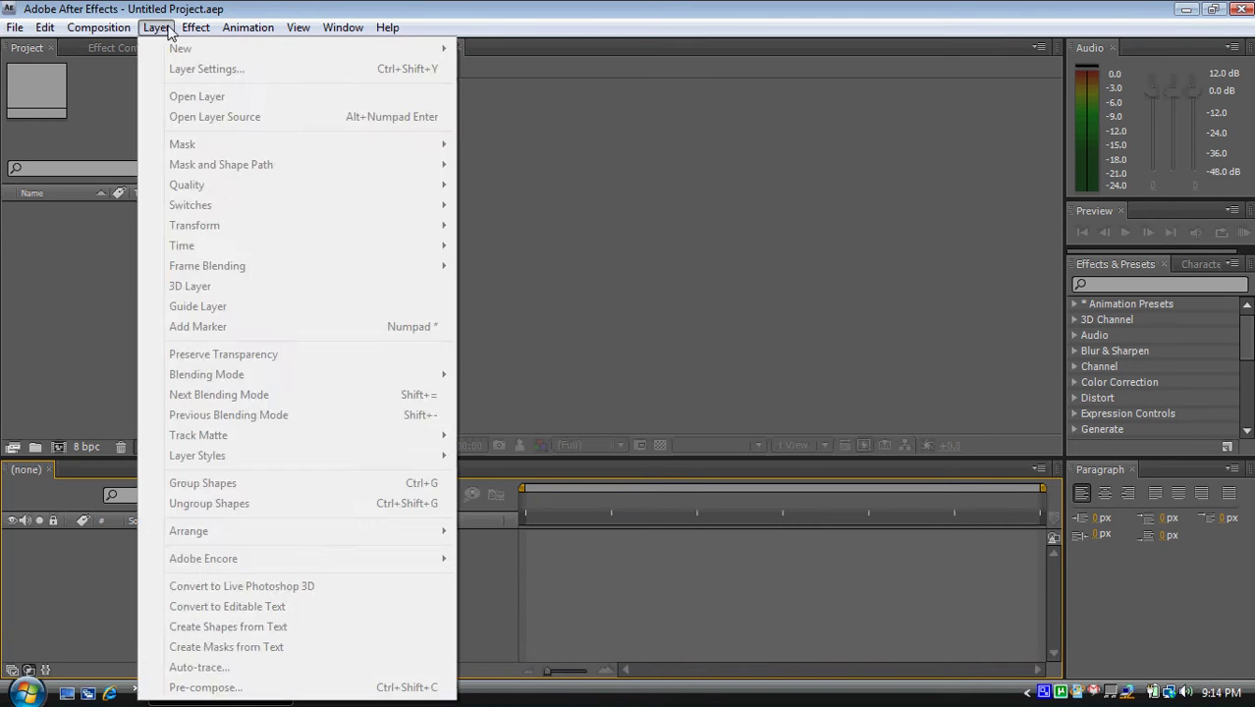
click(122, 48)
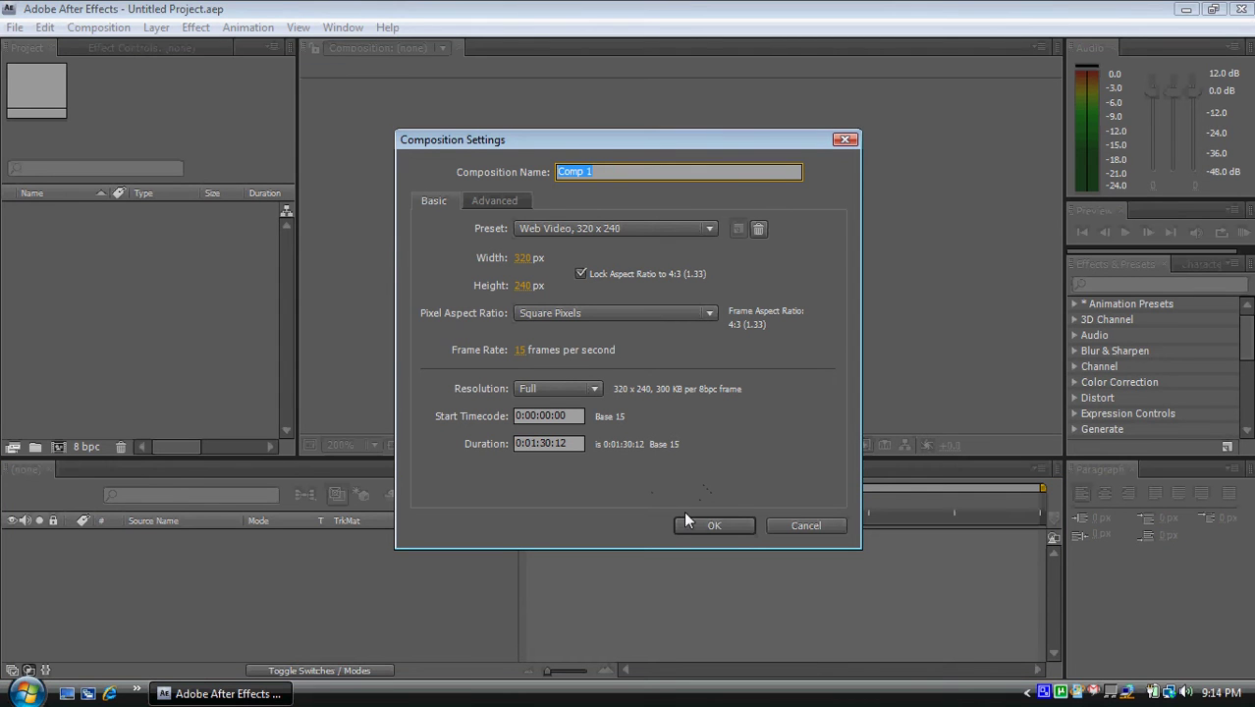
click(535, 440)
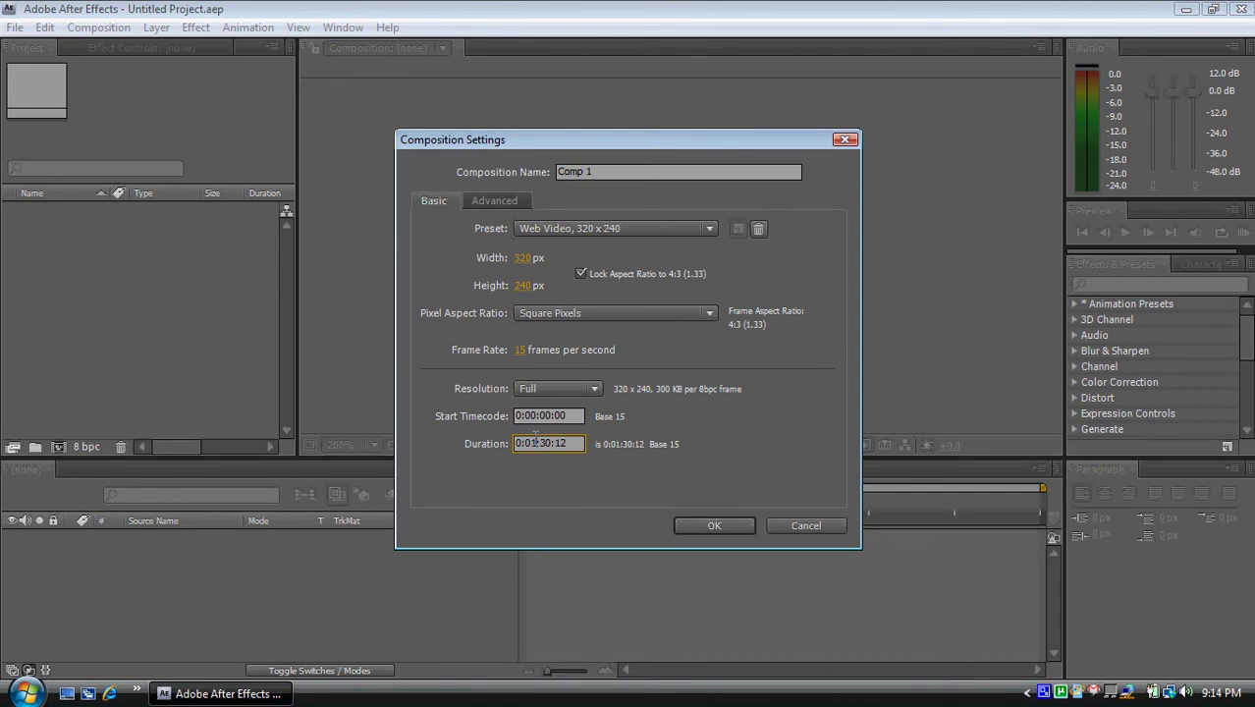
key(BackSpace)
click(671, 522)
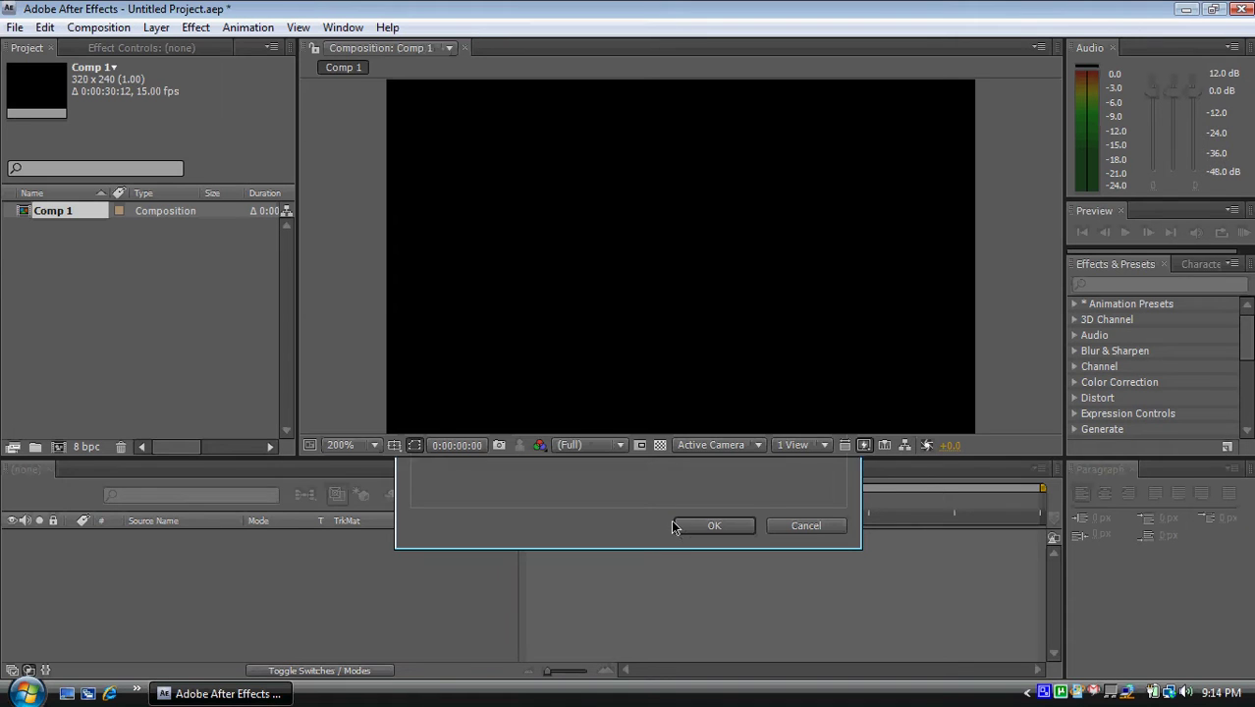
Step: Add a comp-size 320×240 black solid, Black Solid 1, from the timeline's New > Solid menu
right_click(317, 592)
mouse_move(575, 497)
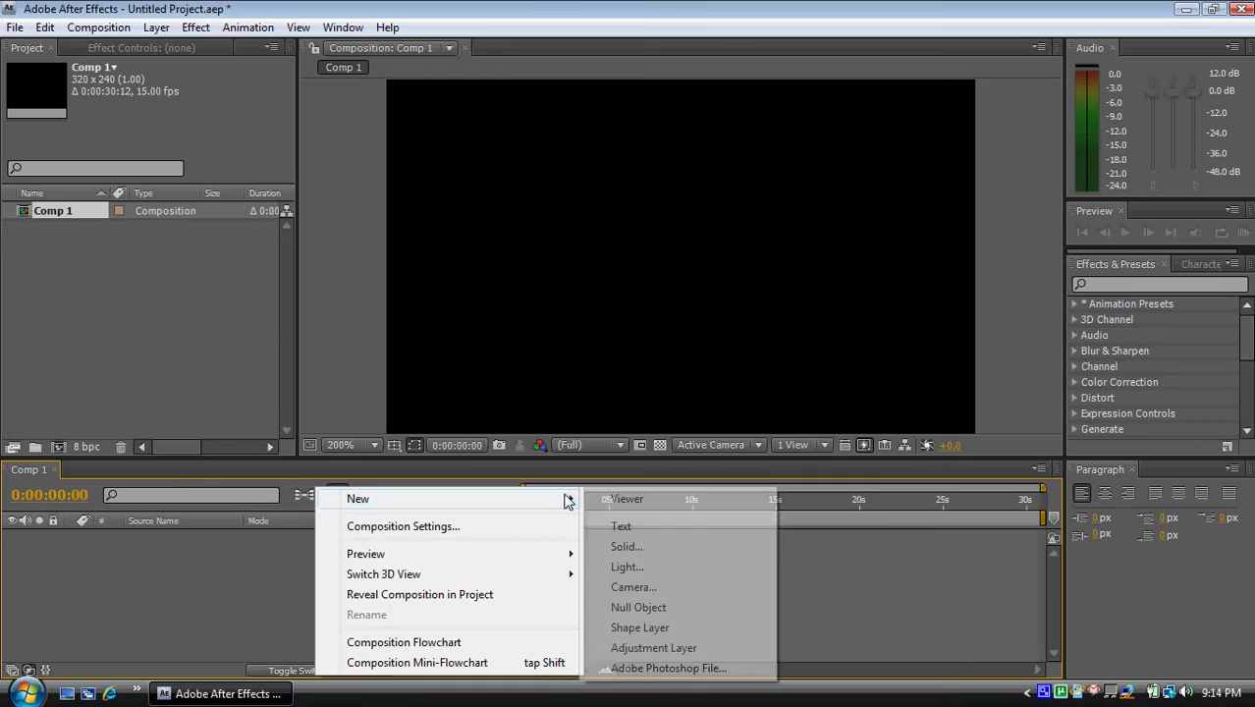
click(628, 547)
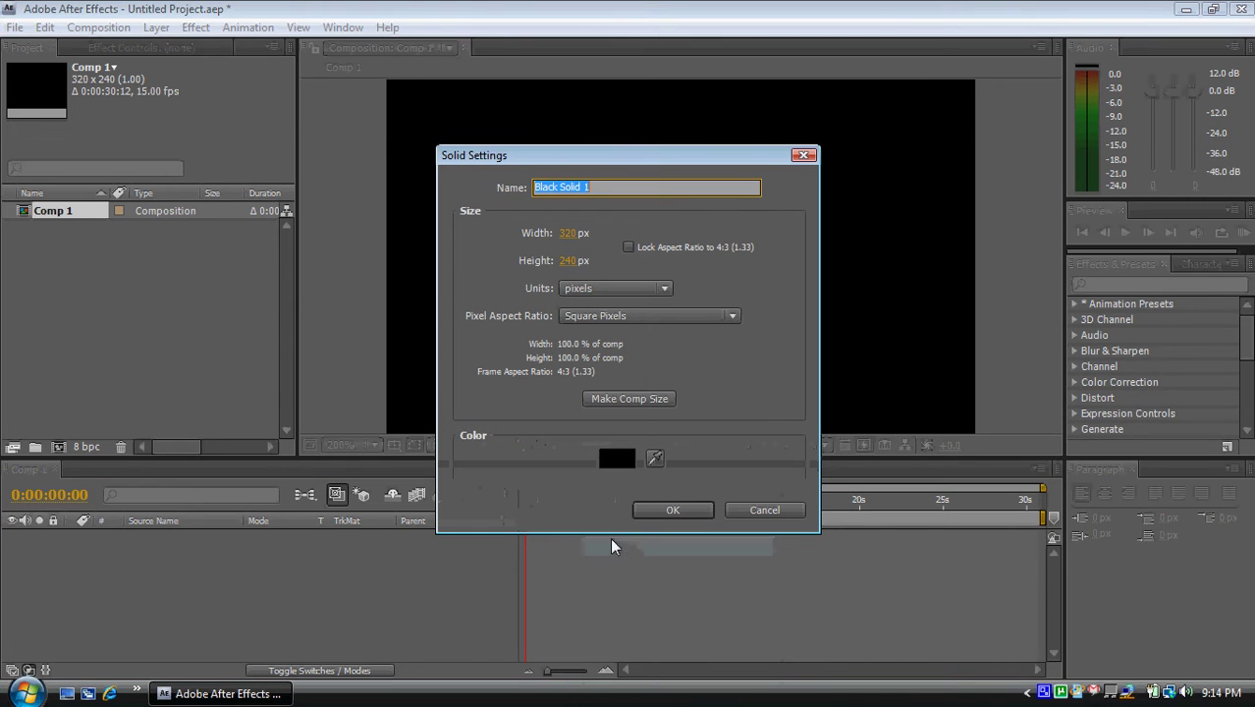
click(660, 398)
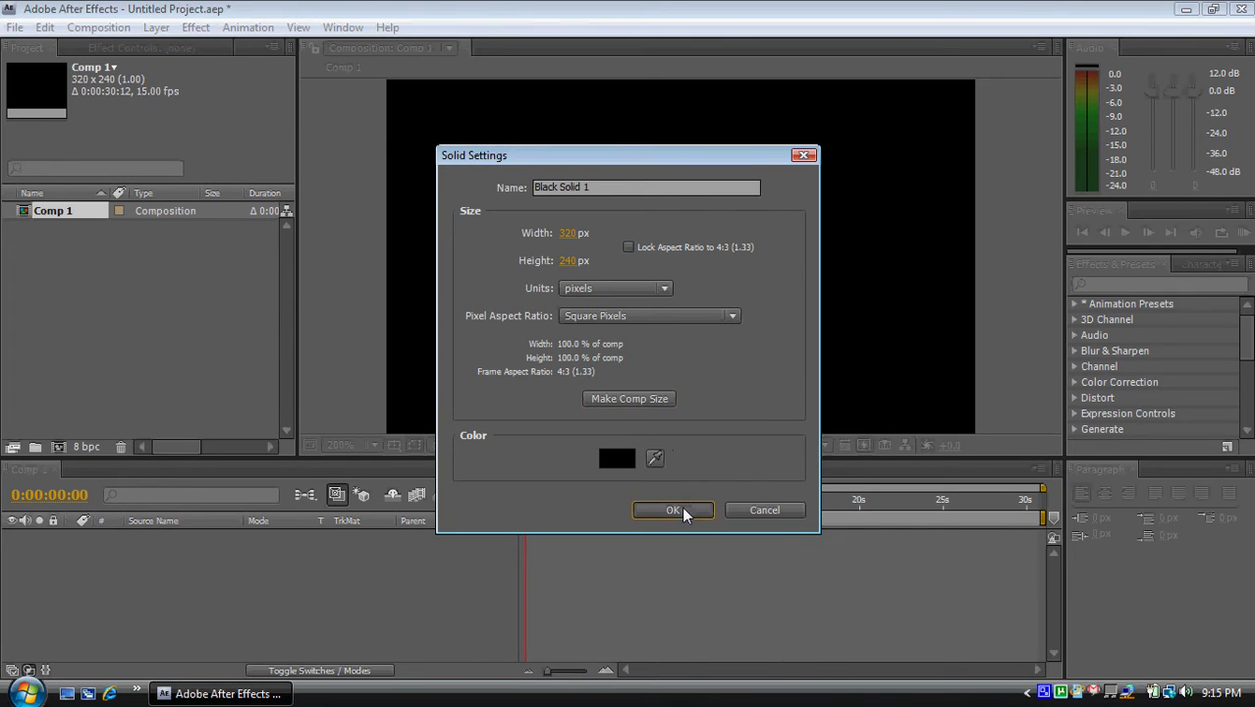
click(679, 509)
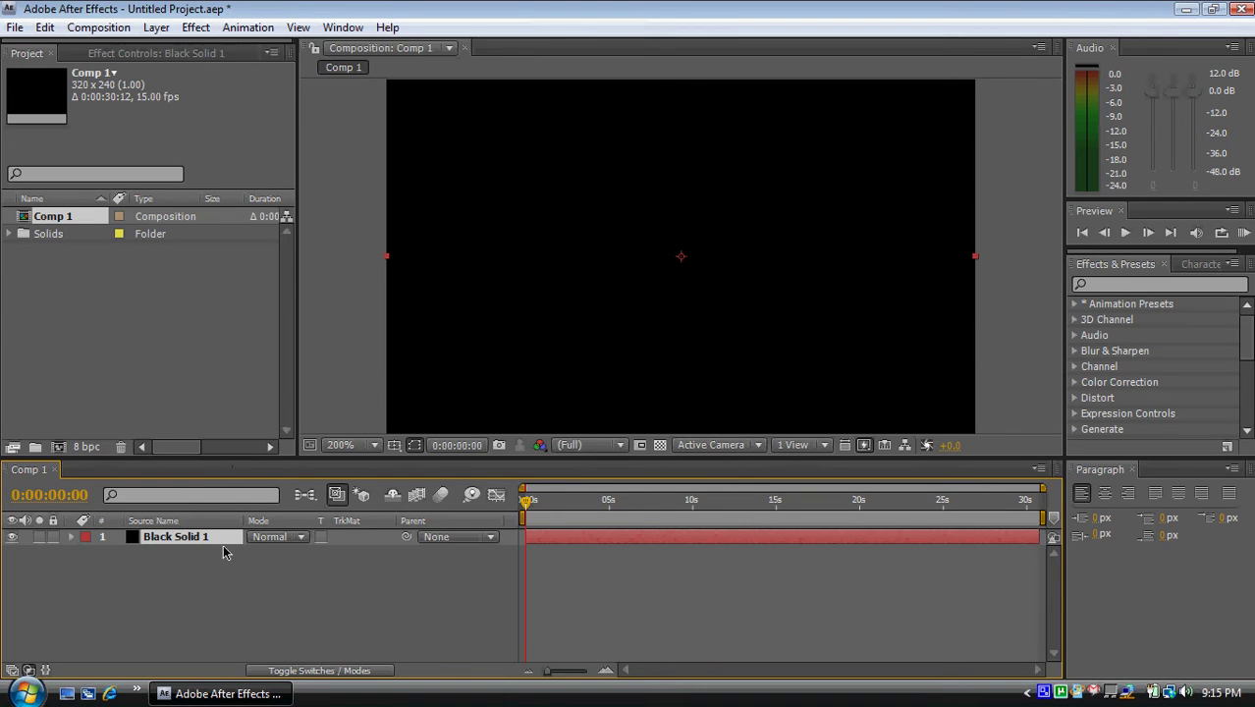
Step: Delete the black solid and pick the Type tool from the Tools panel
key(Delete)
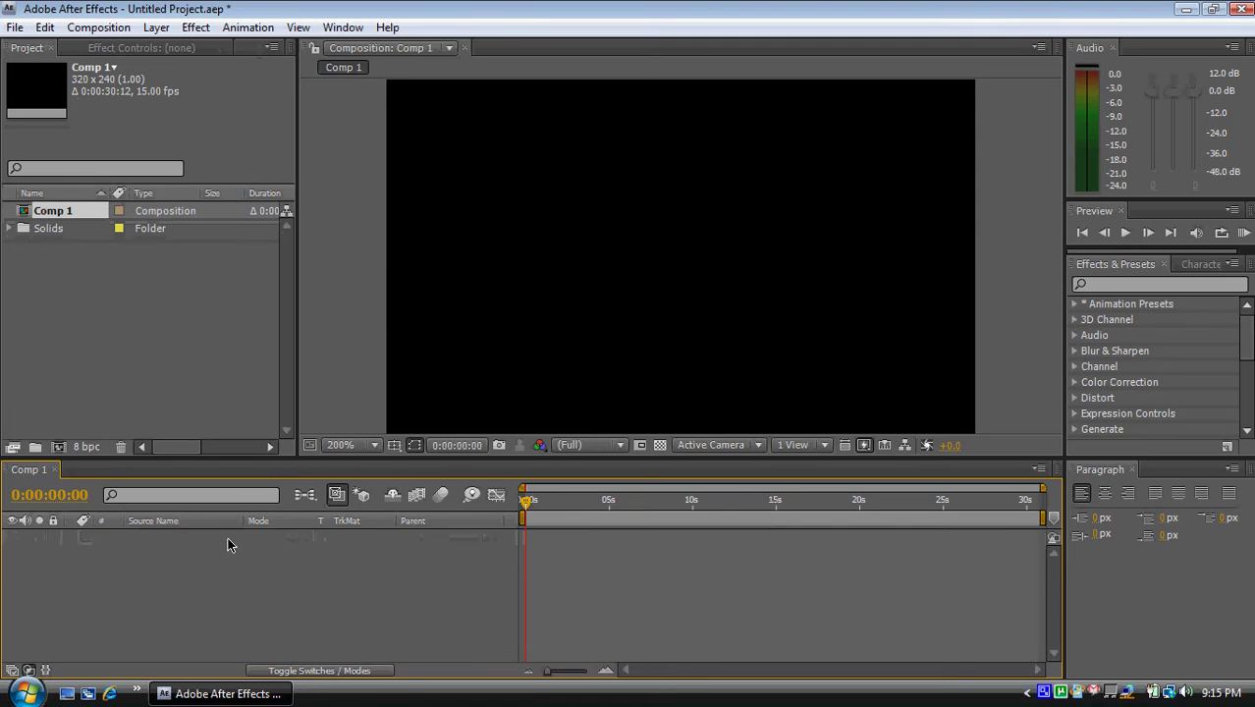
key(ctrl+1)
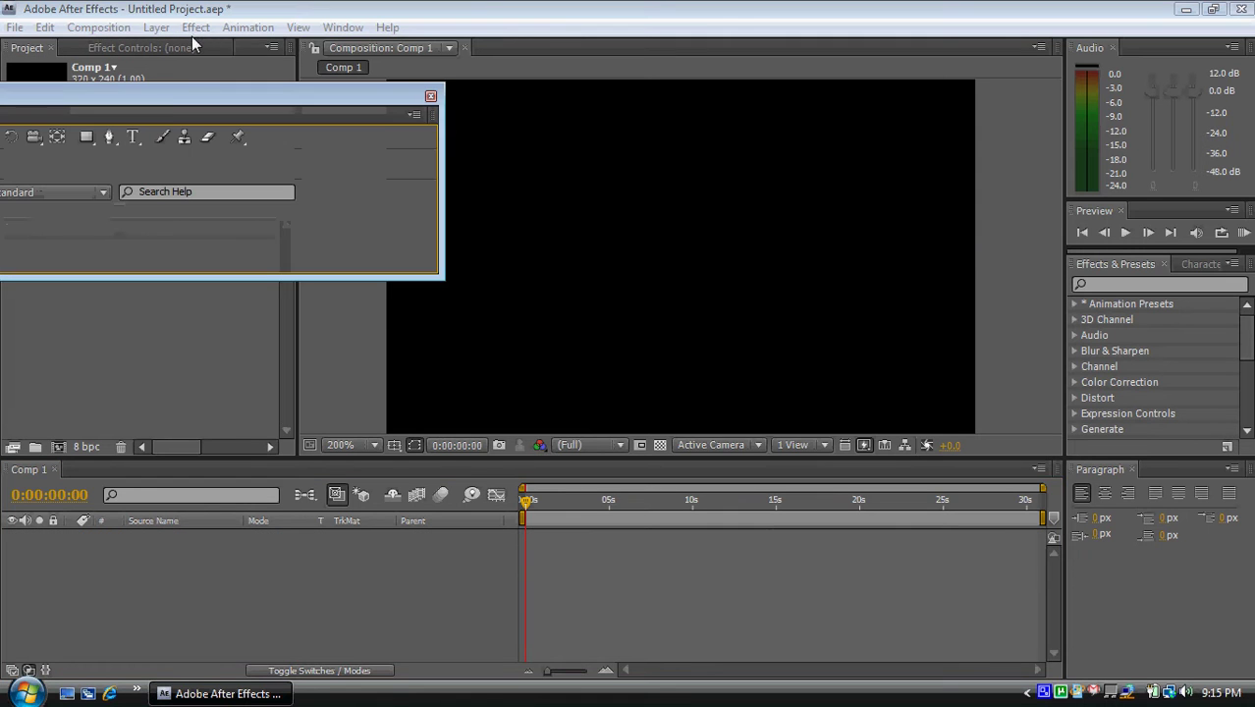
drag(182, 97, 289, 18)
click(233, 55)
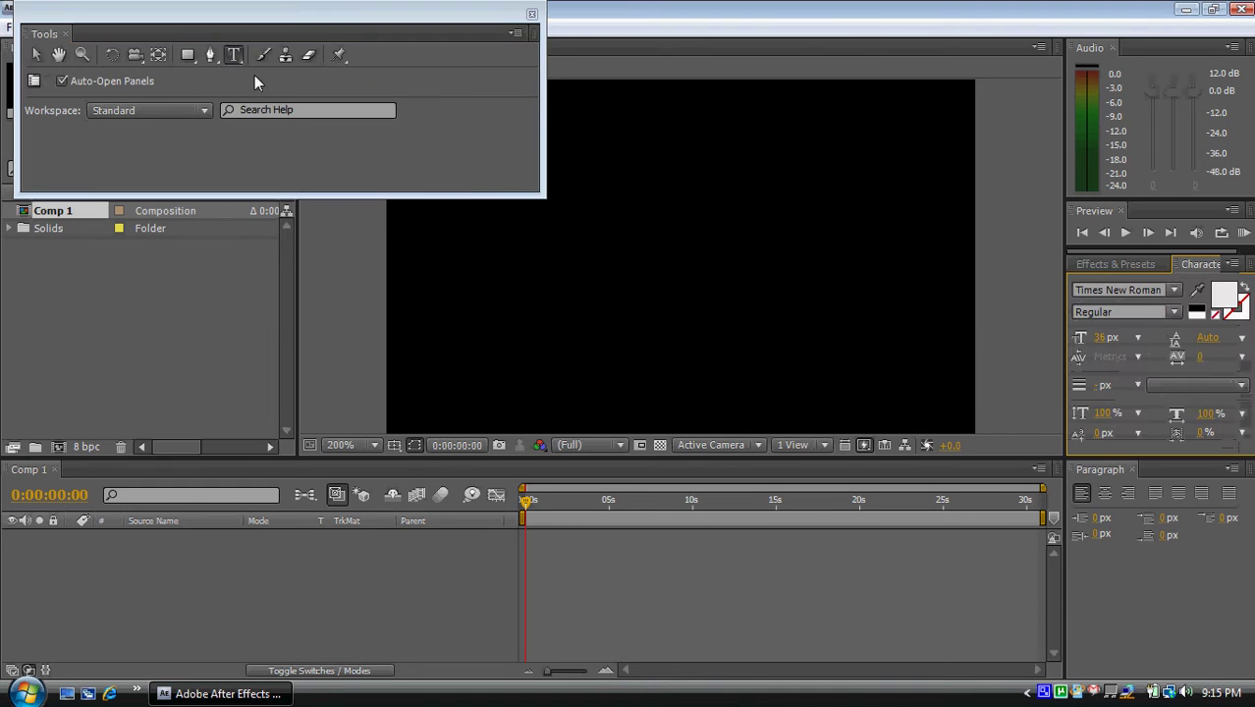
Step: Draw a paragraph text box and type 'Mr Program Reviewer', correcting the typos
drag(450, 226, 900, 390)
text(M)
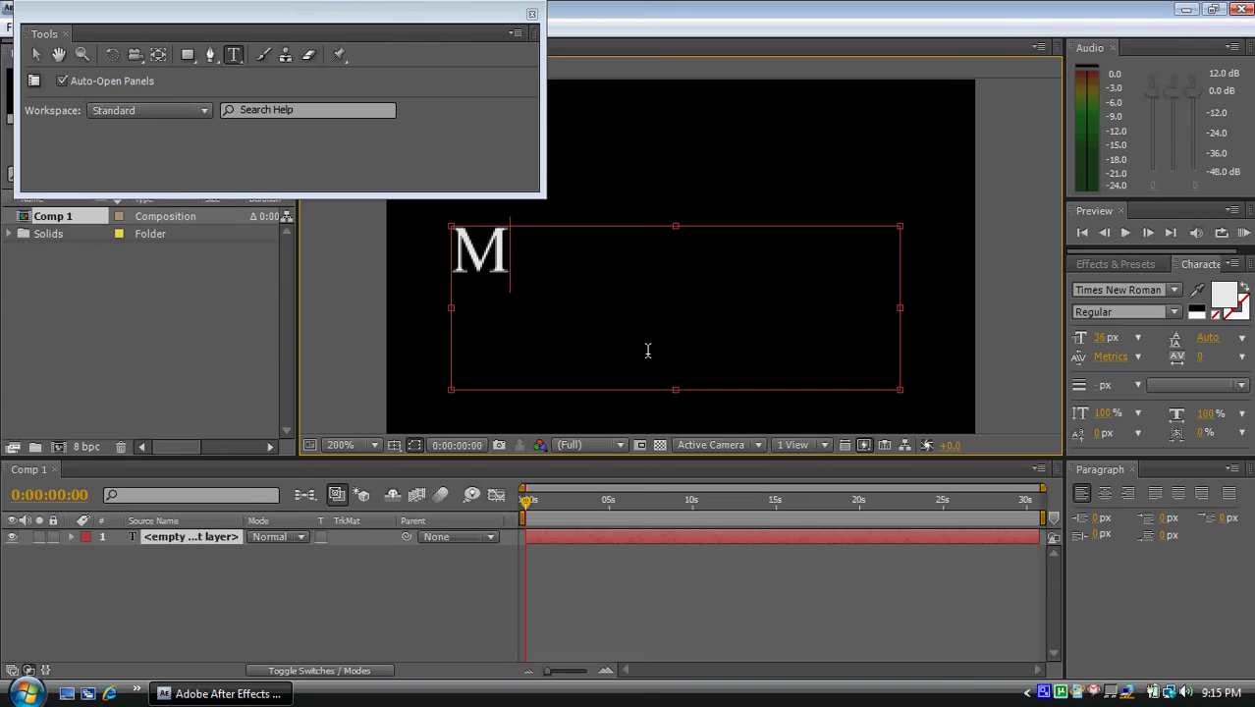
text(r P )
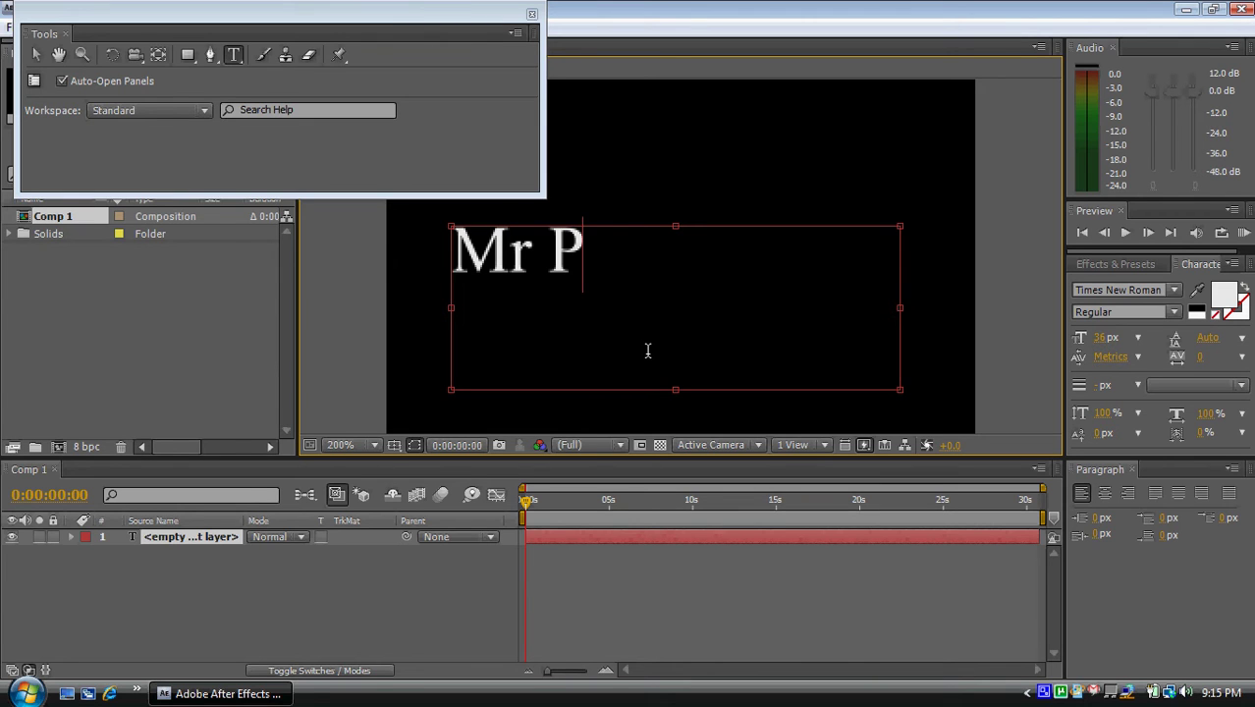
text(rogrwam)
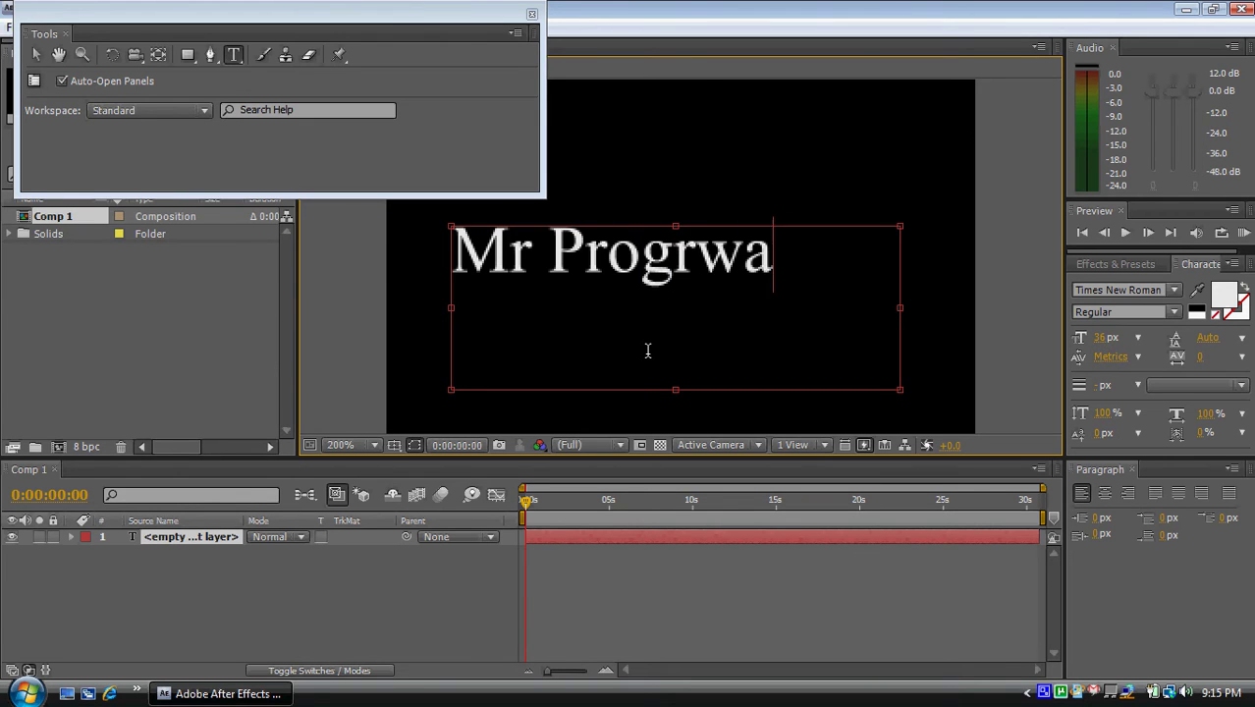
key(BackSpace)
key(BackSpace)
key(BackSpace)
text(am)
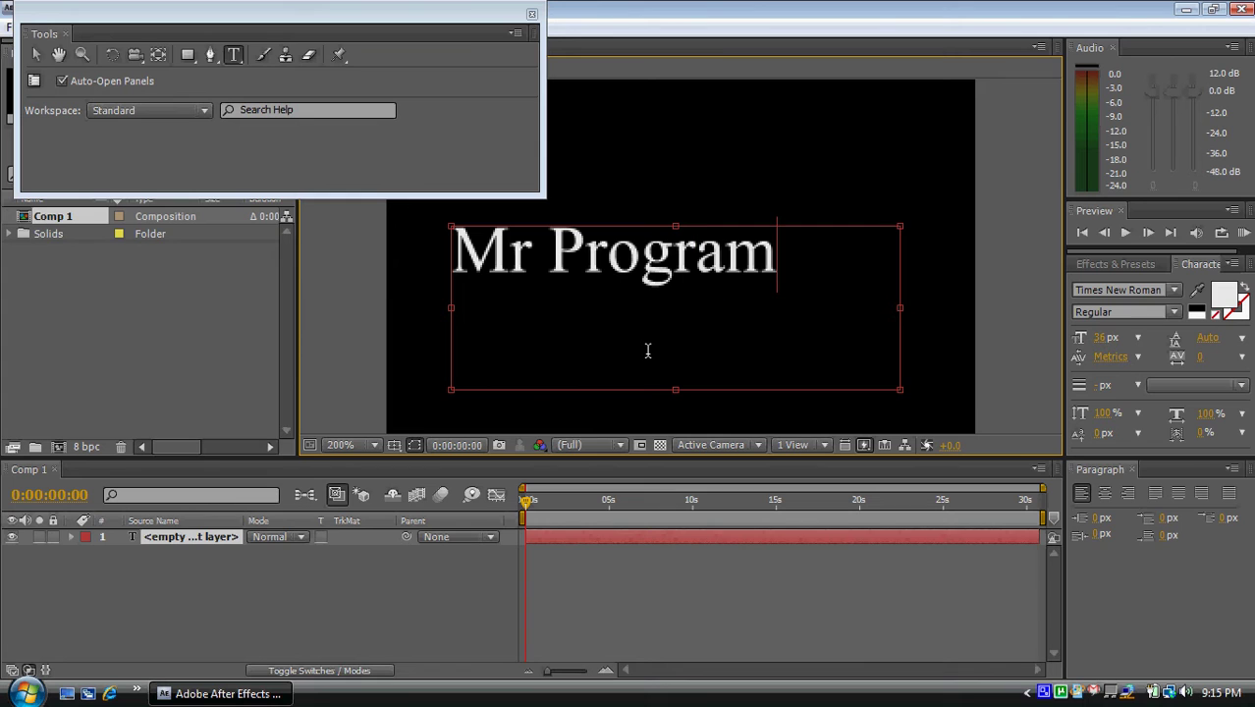
text( RE)
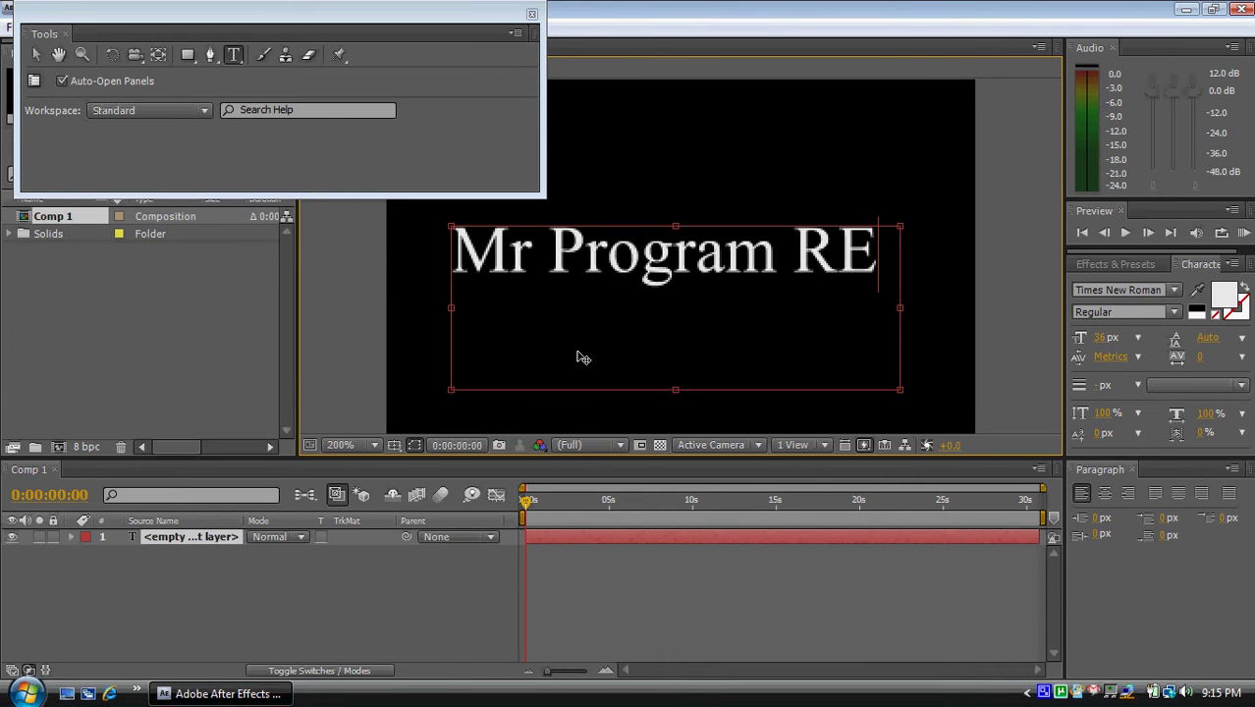
text(viewer)
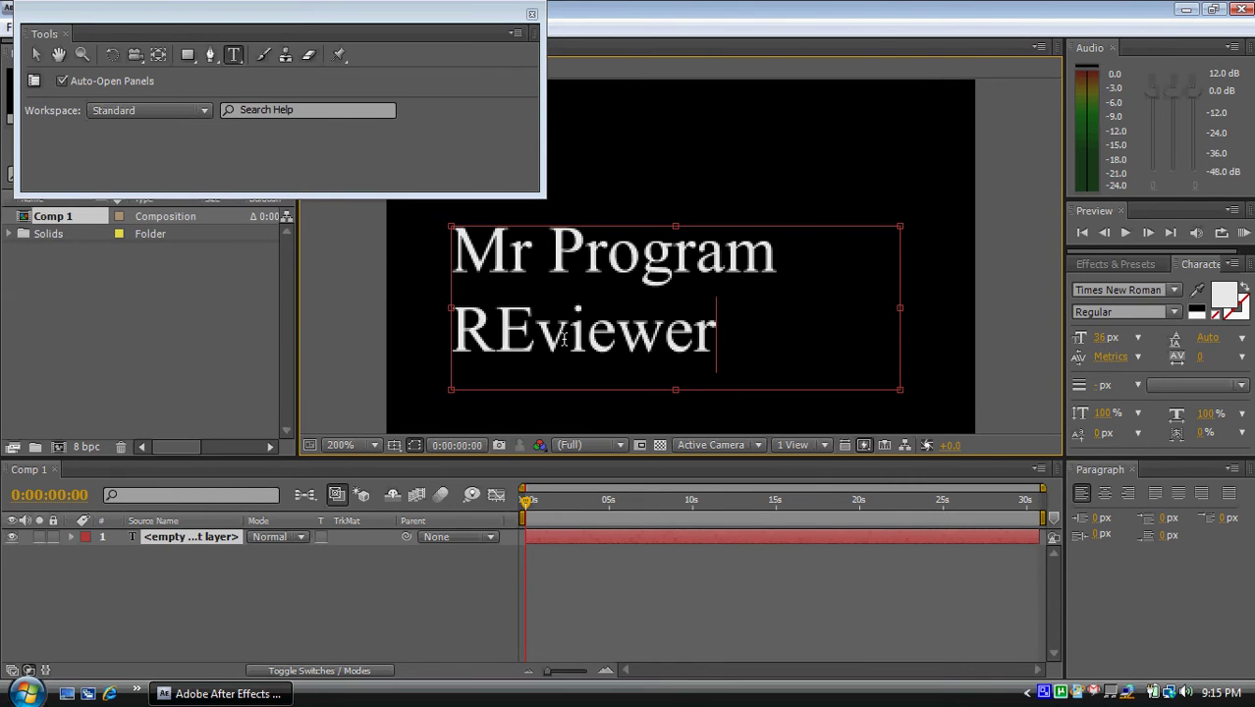
click(533, 329)
key(BackSpace)
Step: Finish correcting 'Reviewer' and commit the title text
text(e)
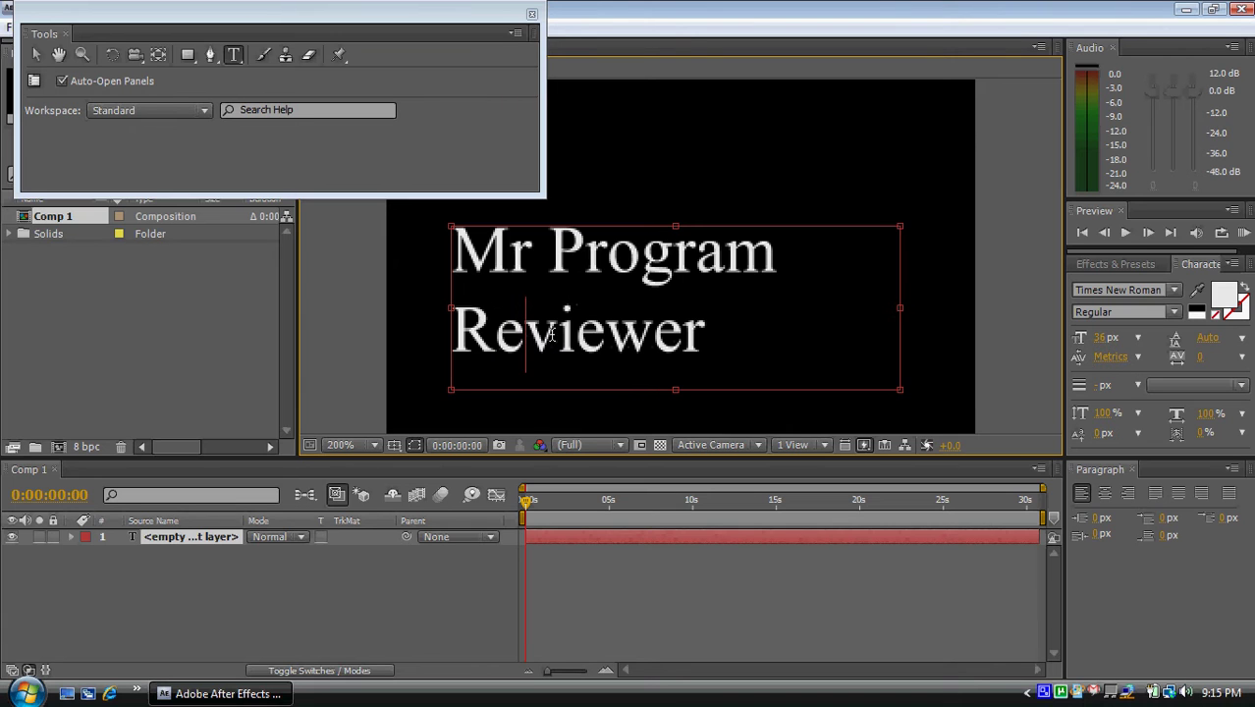
click(531, 14)
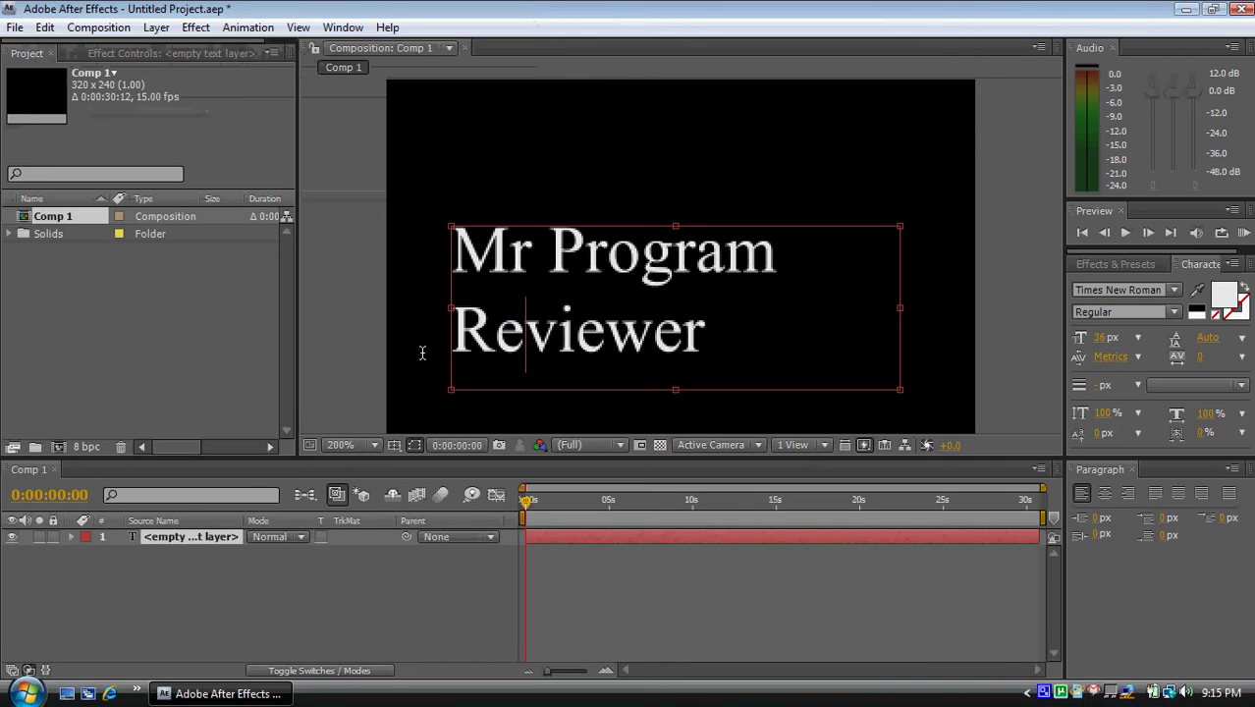
click(199, 542)
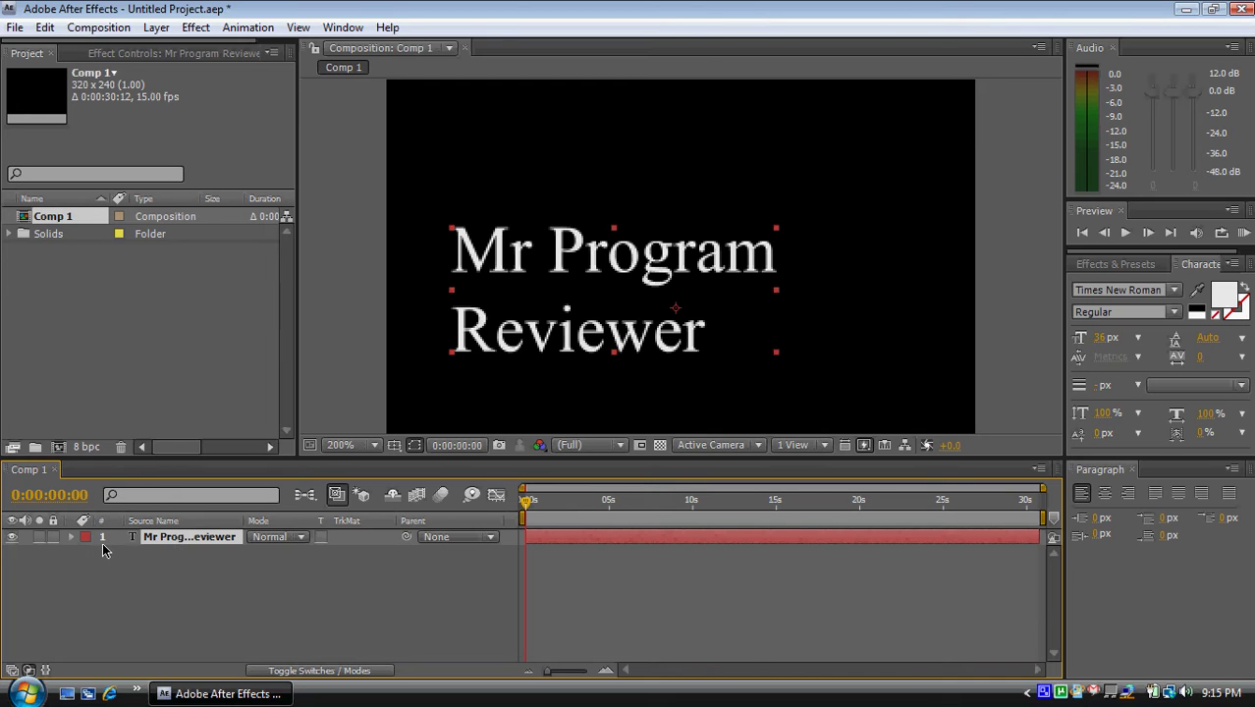
click(211, 567)
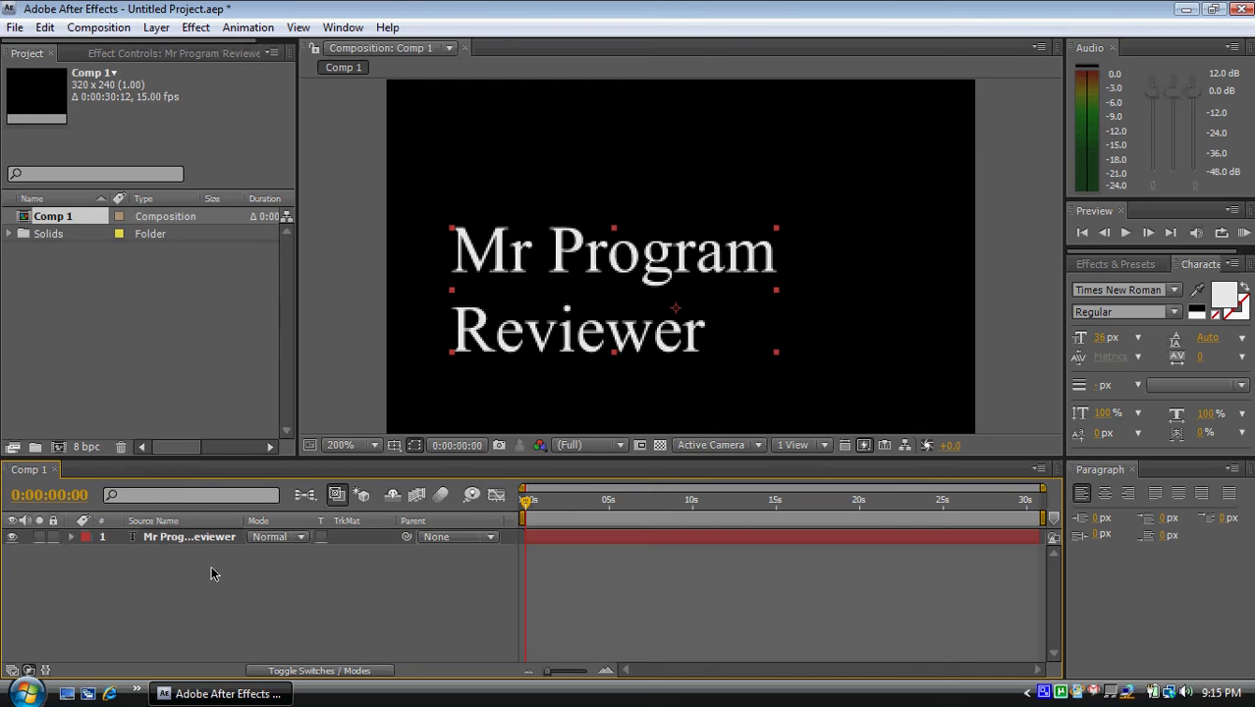
Step: Scale the title layer to 87% and move it up and to the right
click(216, 545)
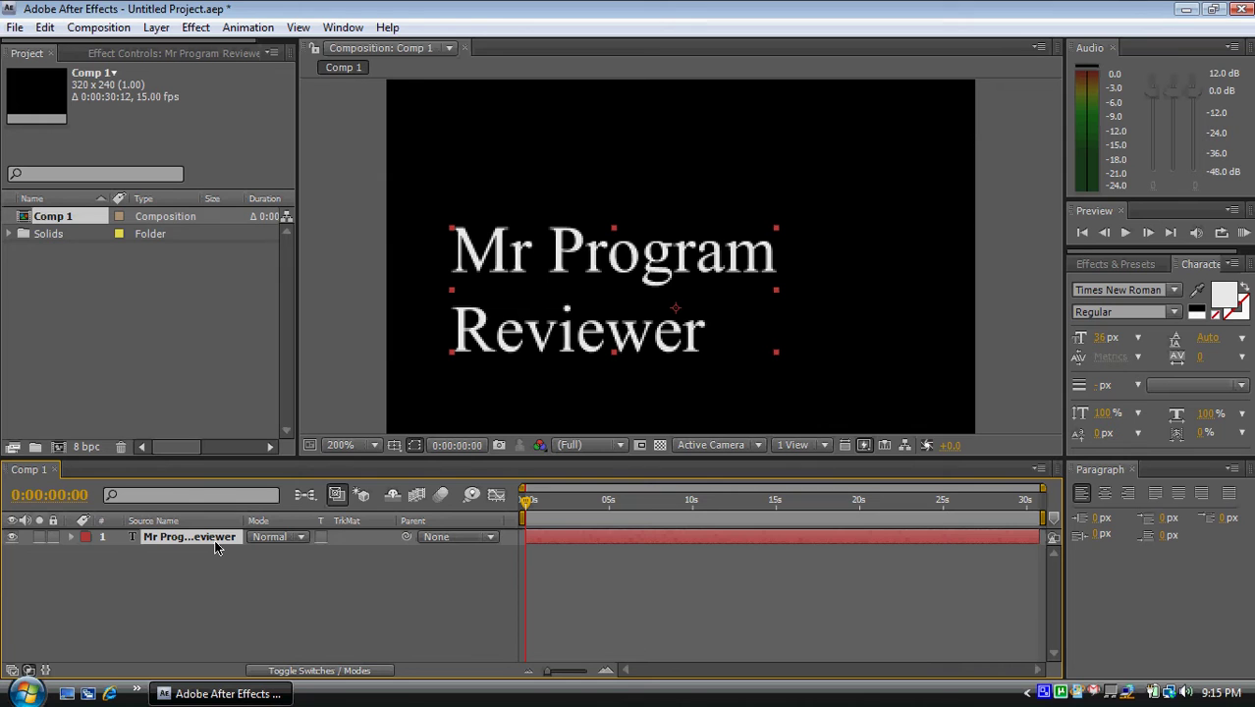
key(s)
mouse_move(312, 561)
mouse_down()
mouse_move(257, 571)
mouse_move(316, 569)
mouse_move(304, 567)
mouse_up()
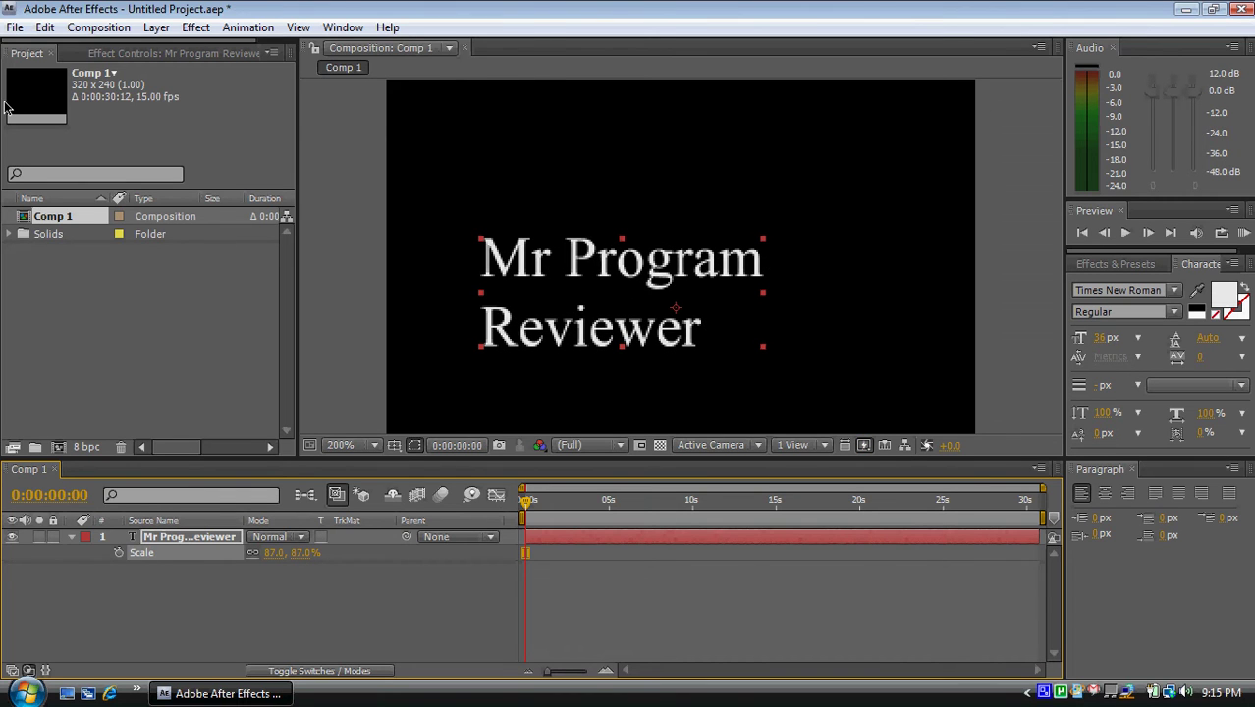
key(ctrl+1)
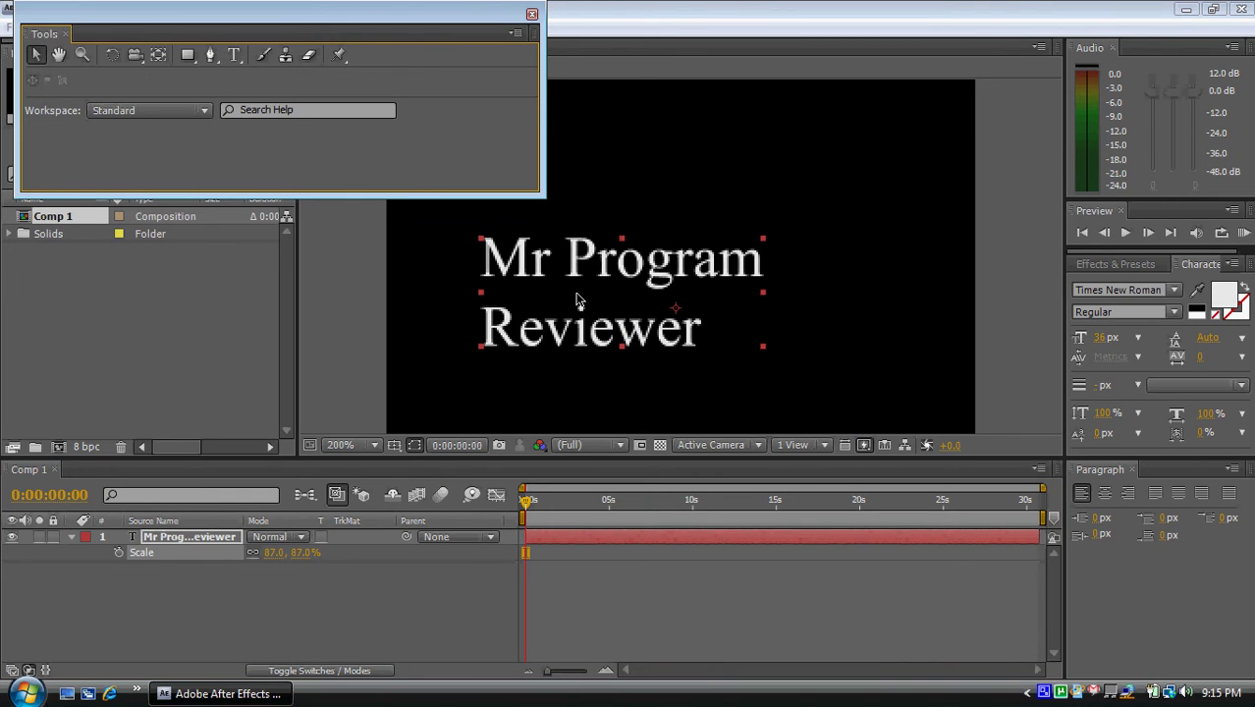
drag(577, 299, 639, 258)
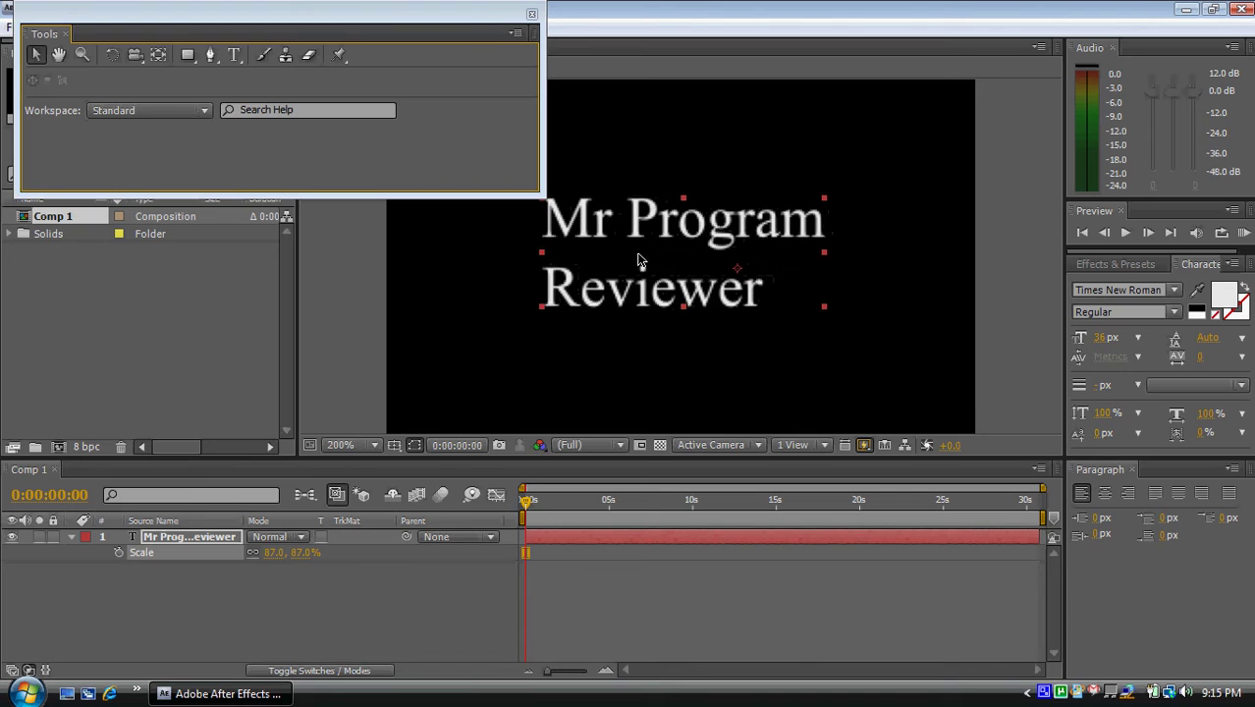
Step: Expand the text layer's properties and set a Position keyframe at 190.5, 126.5
click(531, 16)
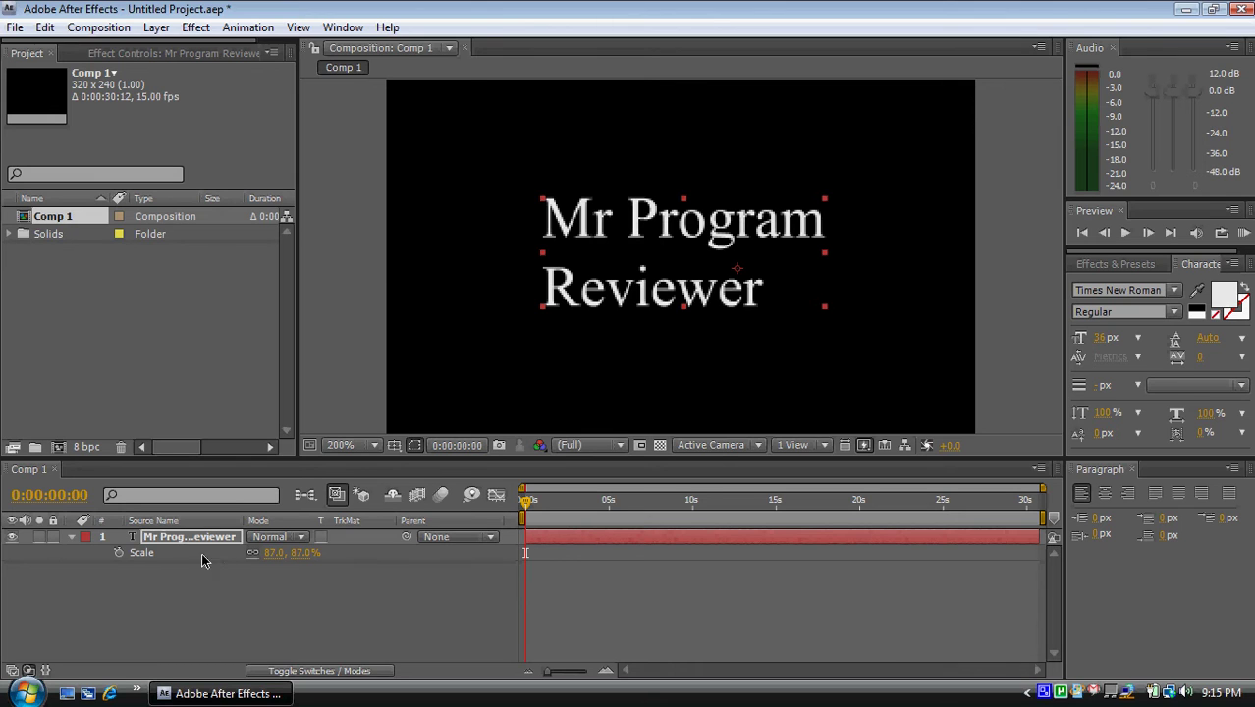
click(72, 541)
click(72, 542)
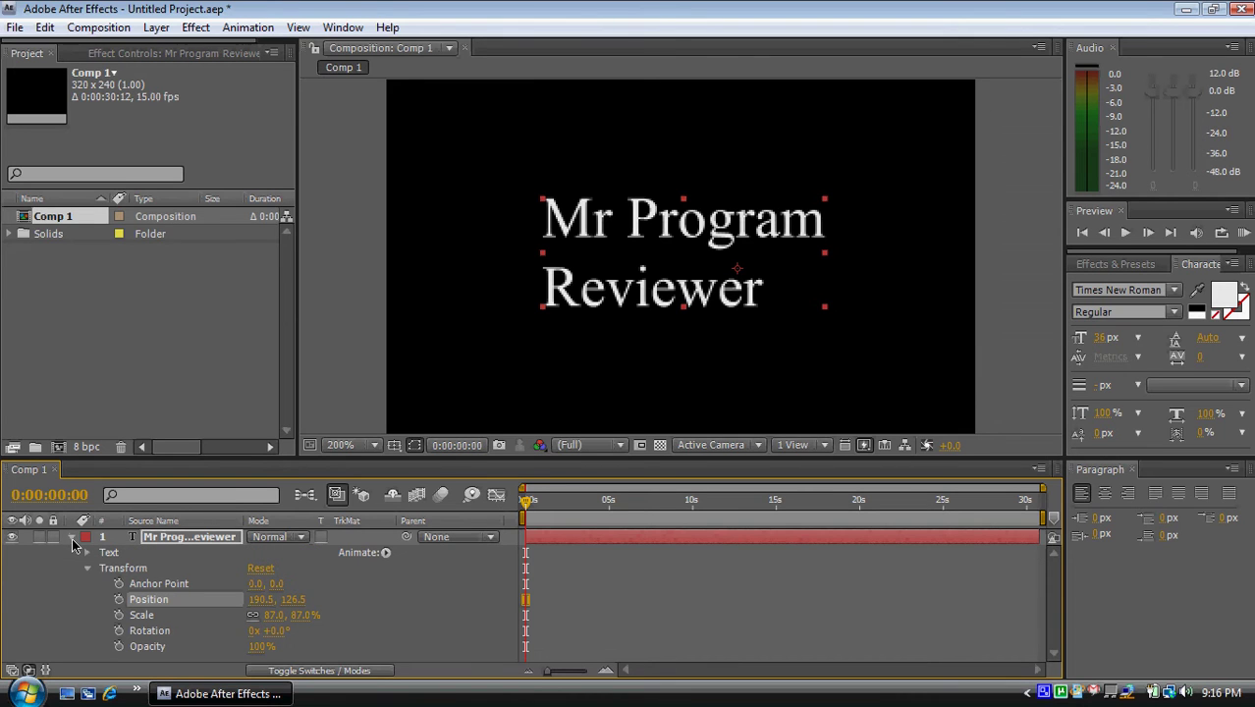
click(119, 599)
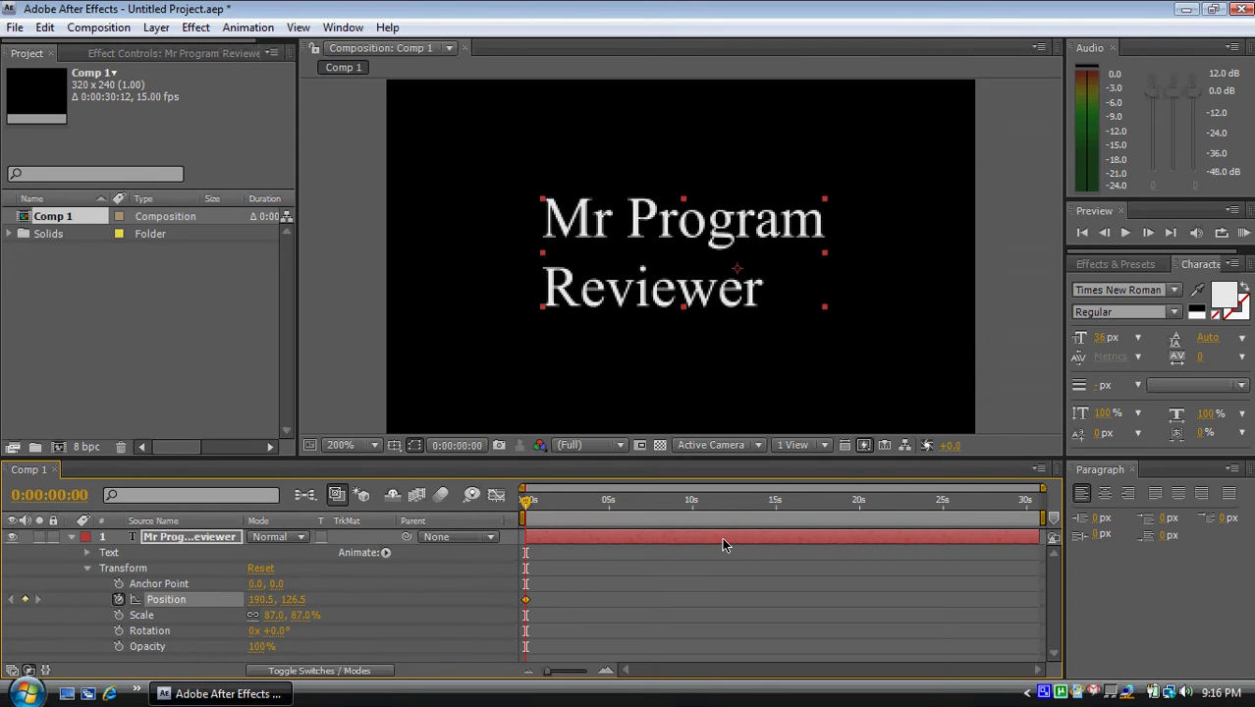
Step: Step forward a few frames, drag the title to a new position, then return to frame zero
key(Page_Down)
key(Page_Down)
key(Page_Down)
key(Page_Down)
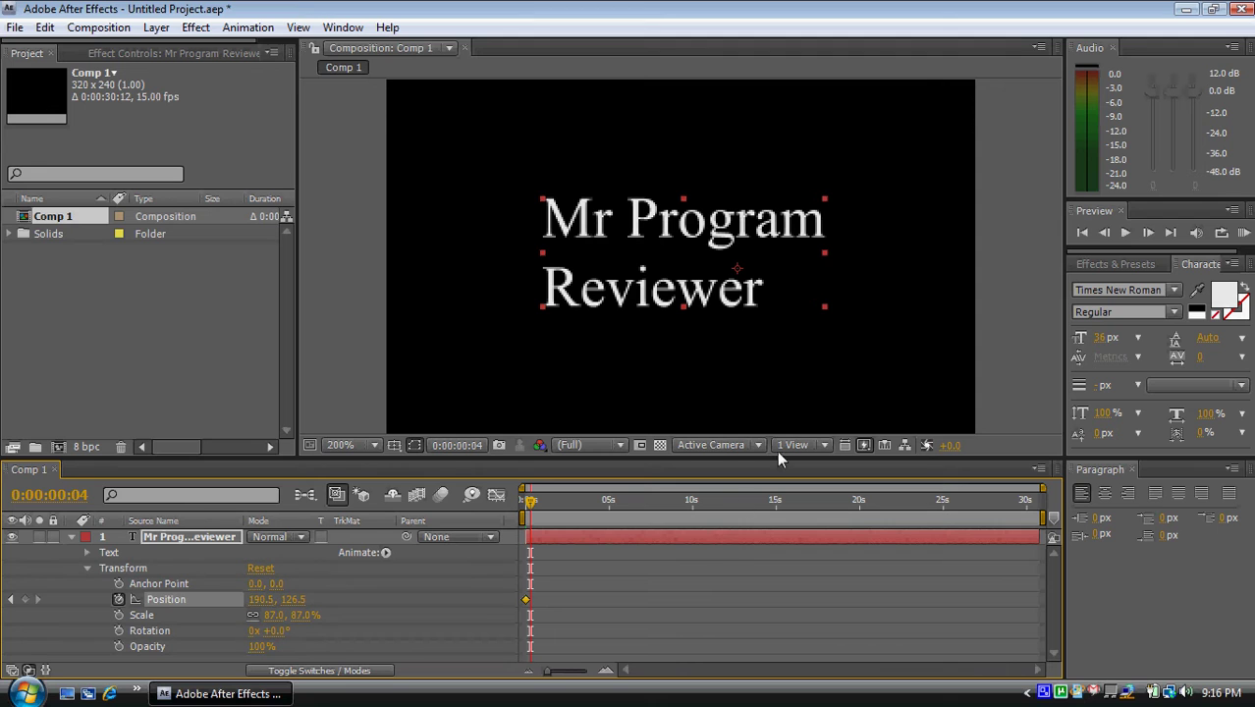
mouse_move(701, 274)
mouse_down()
mouse_move(804, 196)
mouse_move(824, 378)
mouse_move(607, 372)
mouse_move(655, 372)
mouse_up()
key(Page_Down)
key(Page_Down)
key(Page_Down)
key(Page_Down)
key(Page_Down)
key(Page_Down)
key(Page_Down)
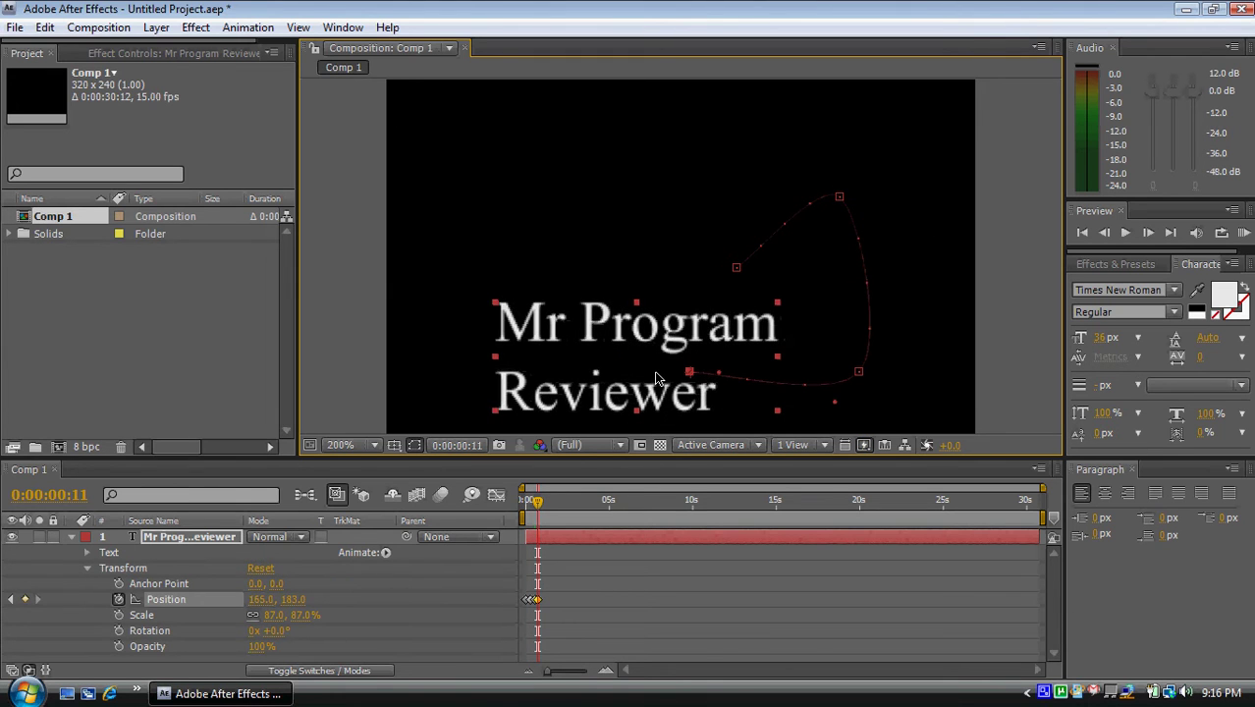
key(Page_Up)
key(Page_Up)
key(Page_Up)
key(Page_Up)
key(Page_Up)
key(Page_Up)
key(Page_Up)
key(Page_Up)
key(Page_Up)
key(Page_Up)
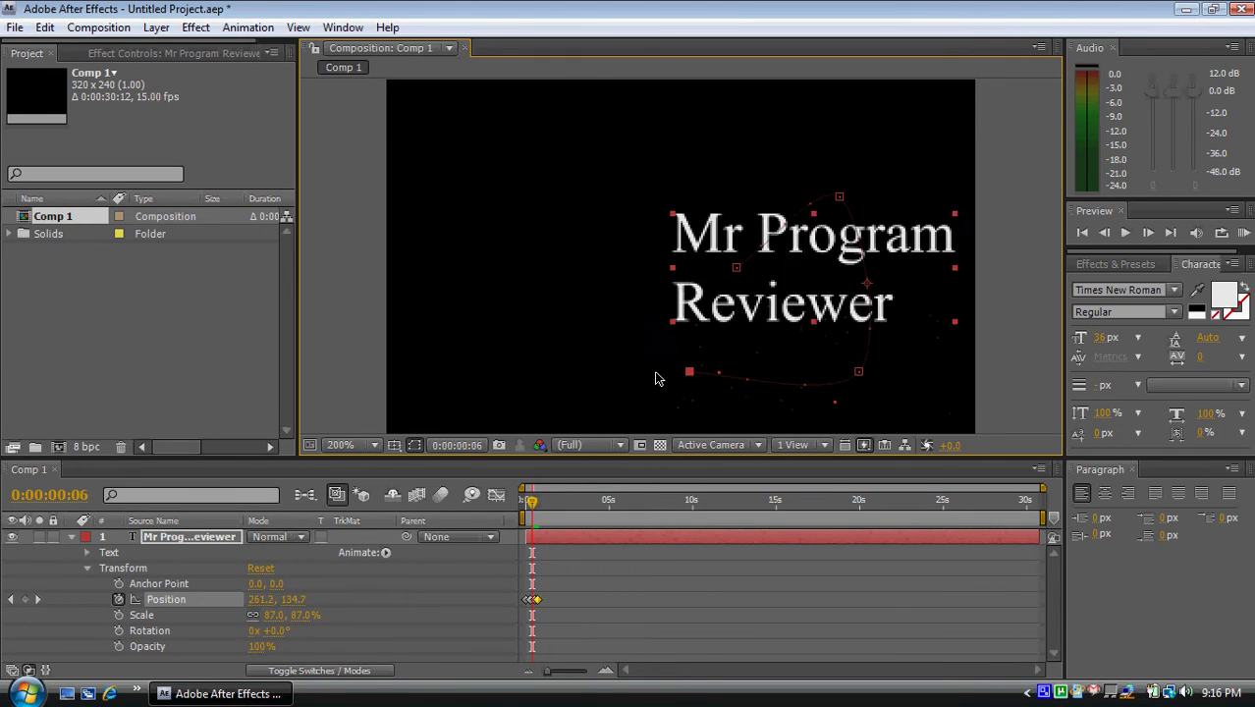
key(Page_Up)
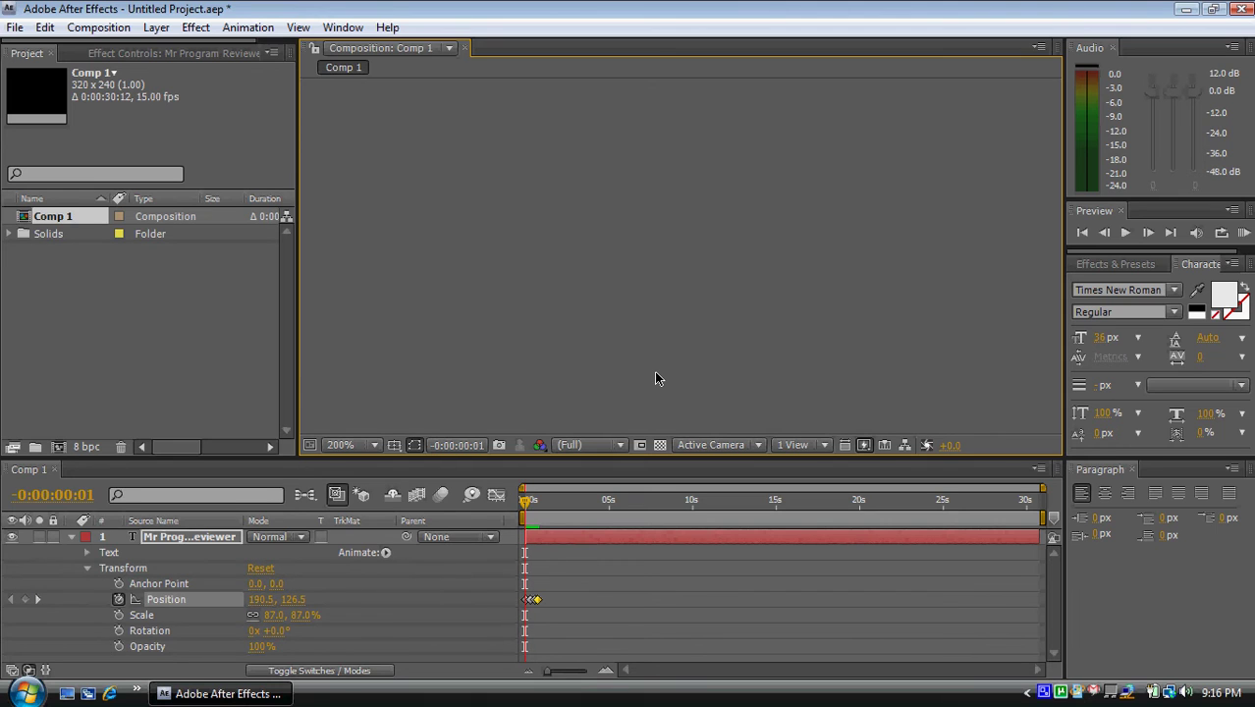
key(Page_Down)
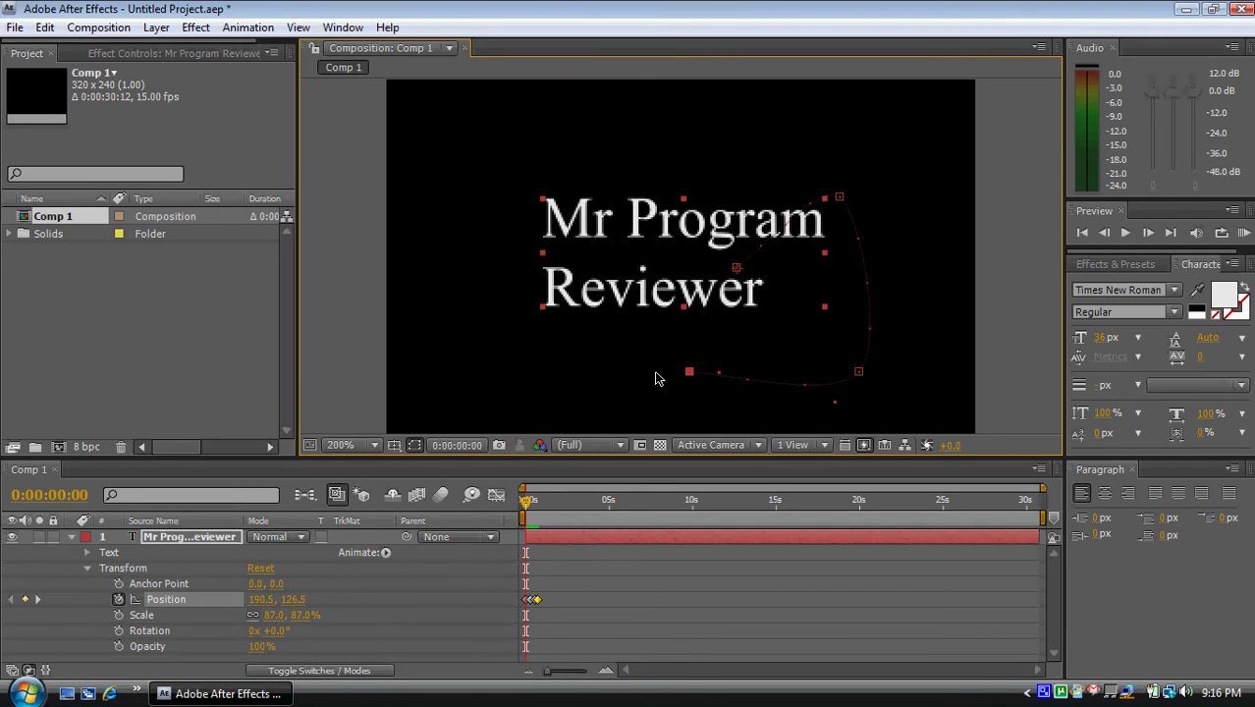
click(78, 540)
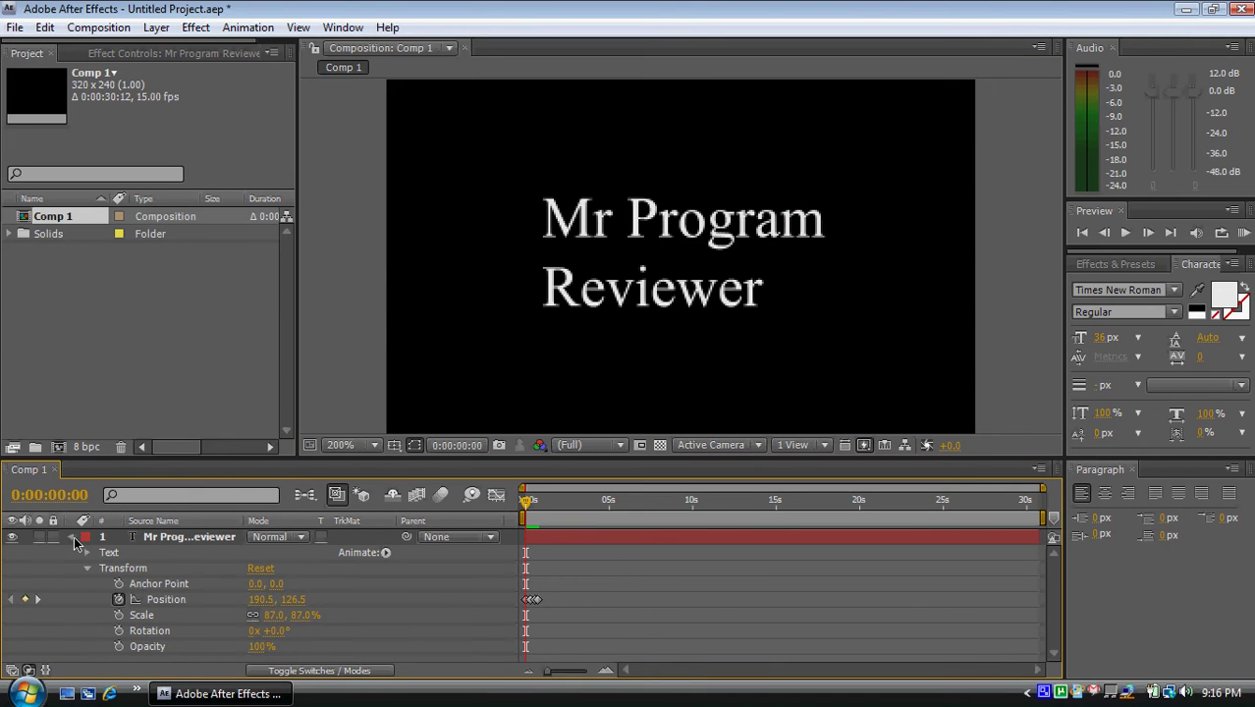
Step: Add a new comp-size black solid, Black Solid 2, above the title
click(73, 538)
right_click(118, 567)
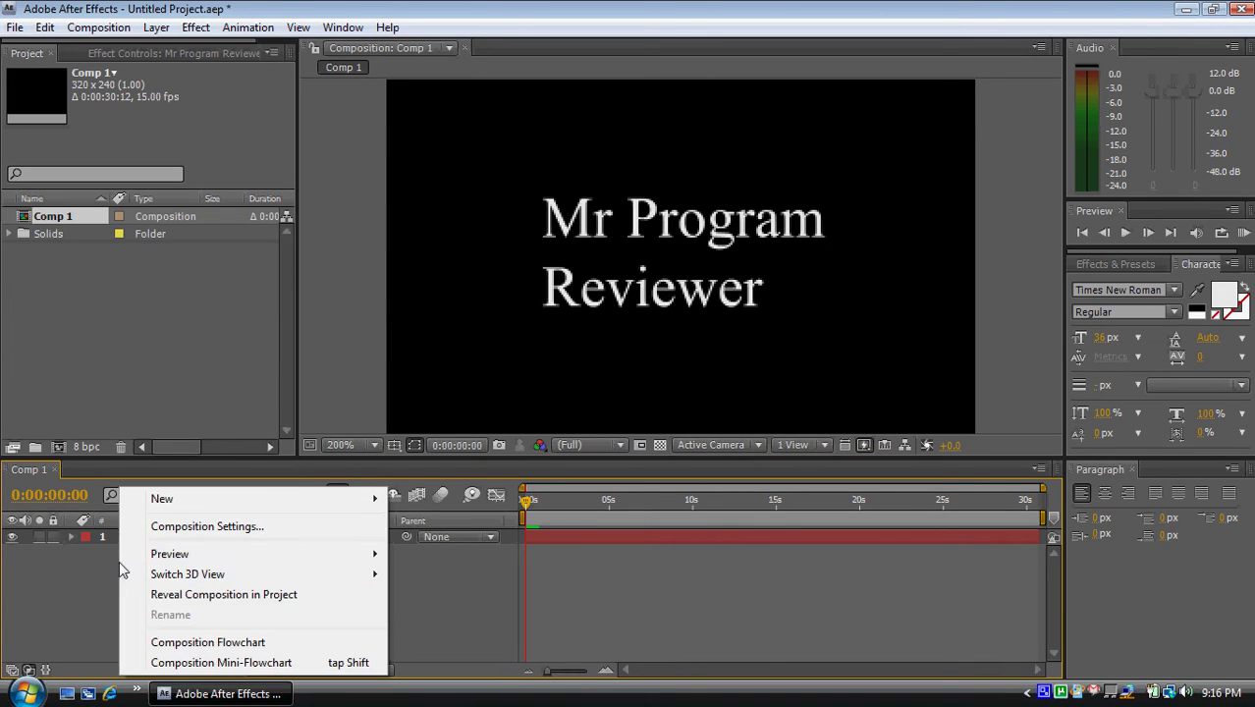
mouse_move(378, 505)
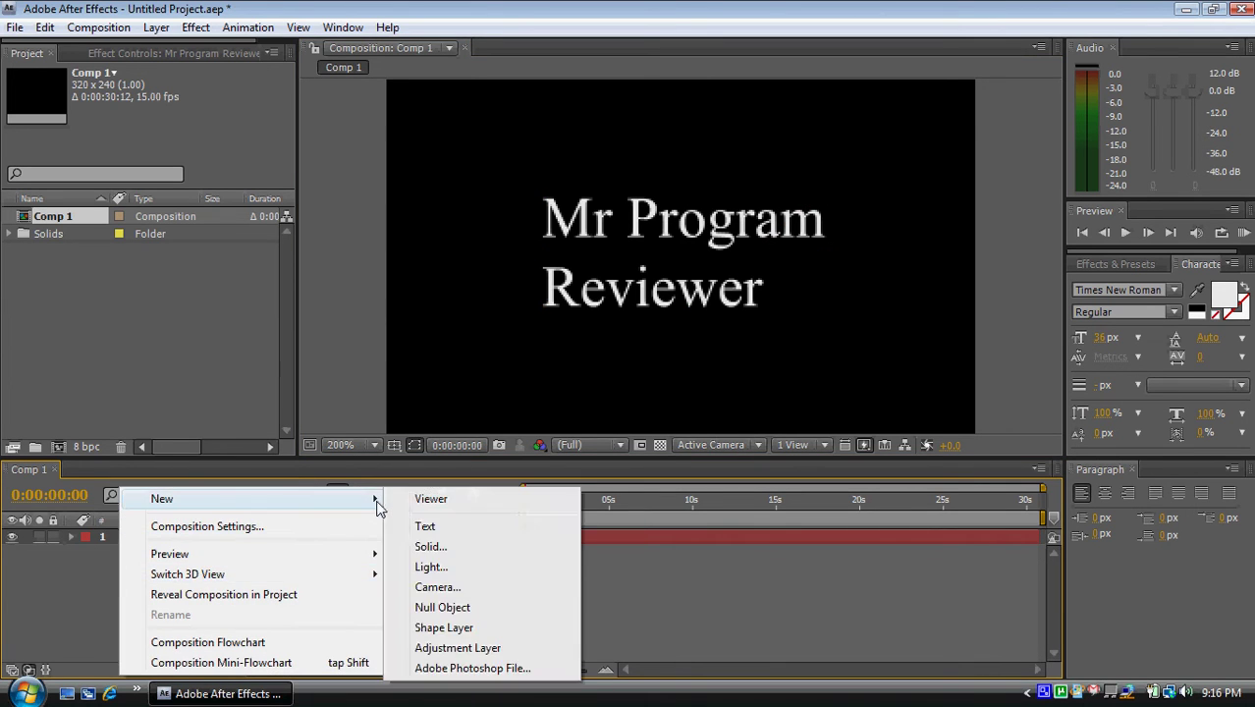
click(484, 547)
click(629, 403)
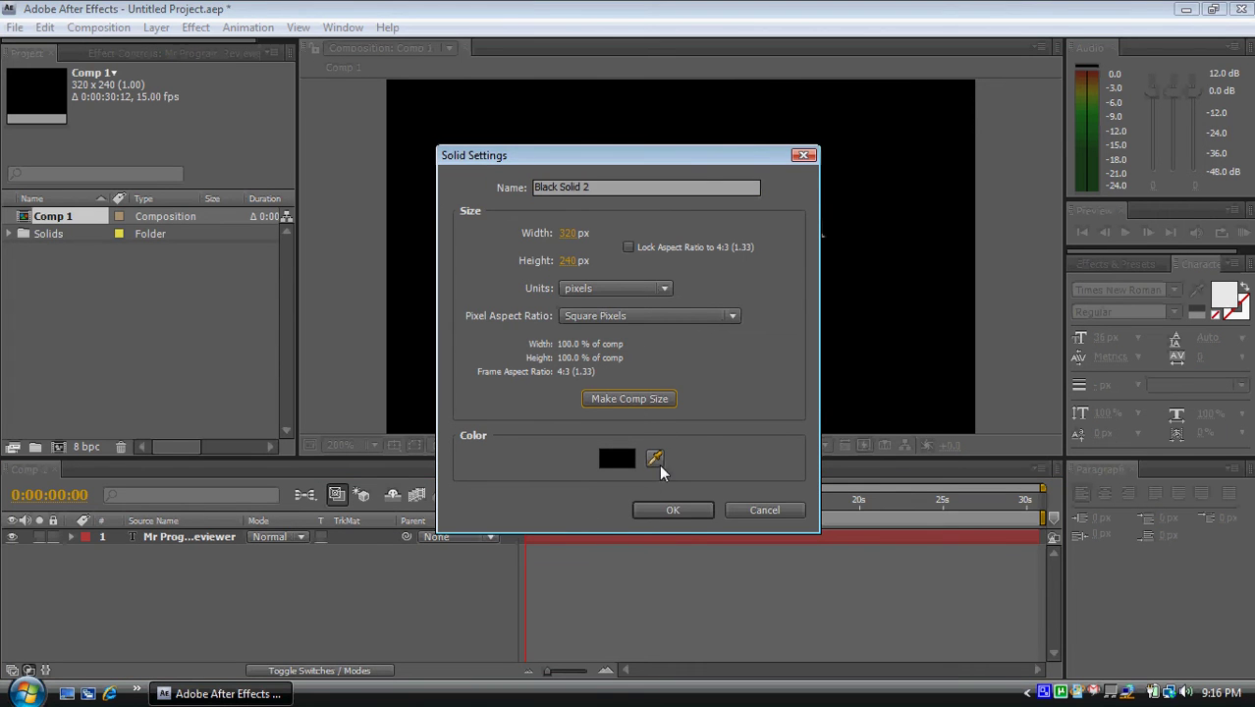
click(672, 509)
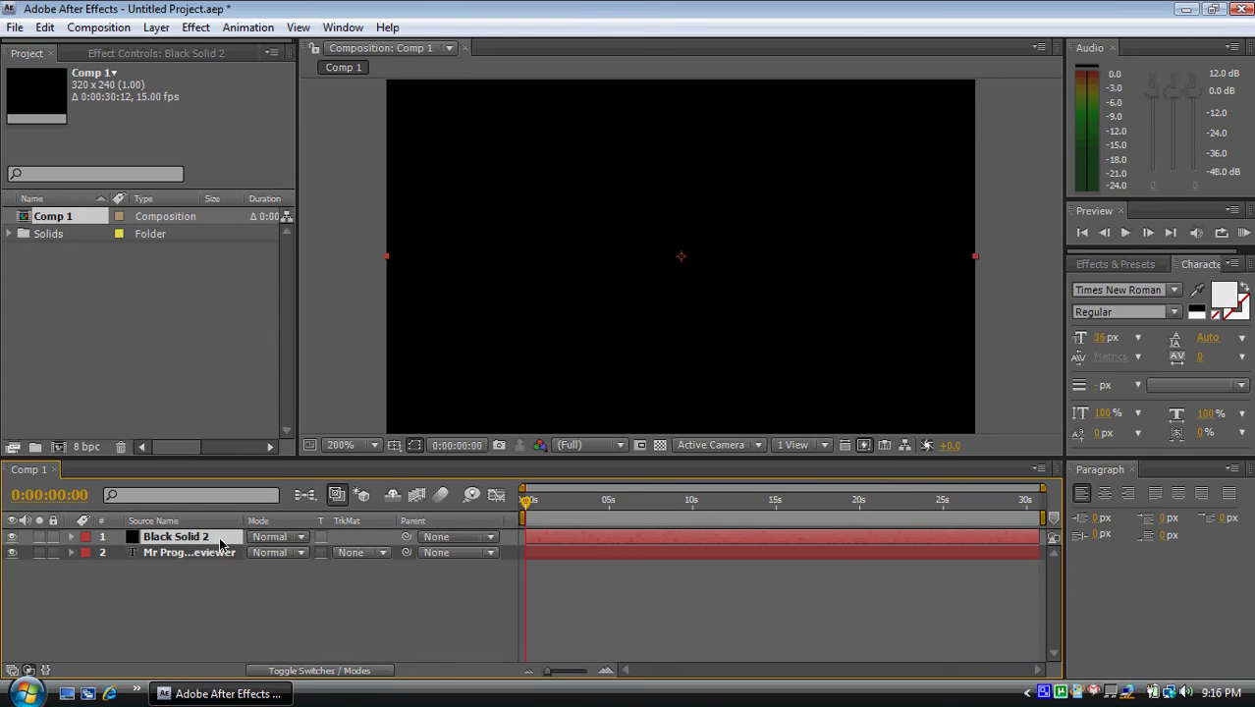
Step: Apply Generate > Lens Flare to Black Solid 2 and drag its centre left to 51.0, 111.5
click(196, 28)
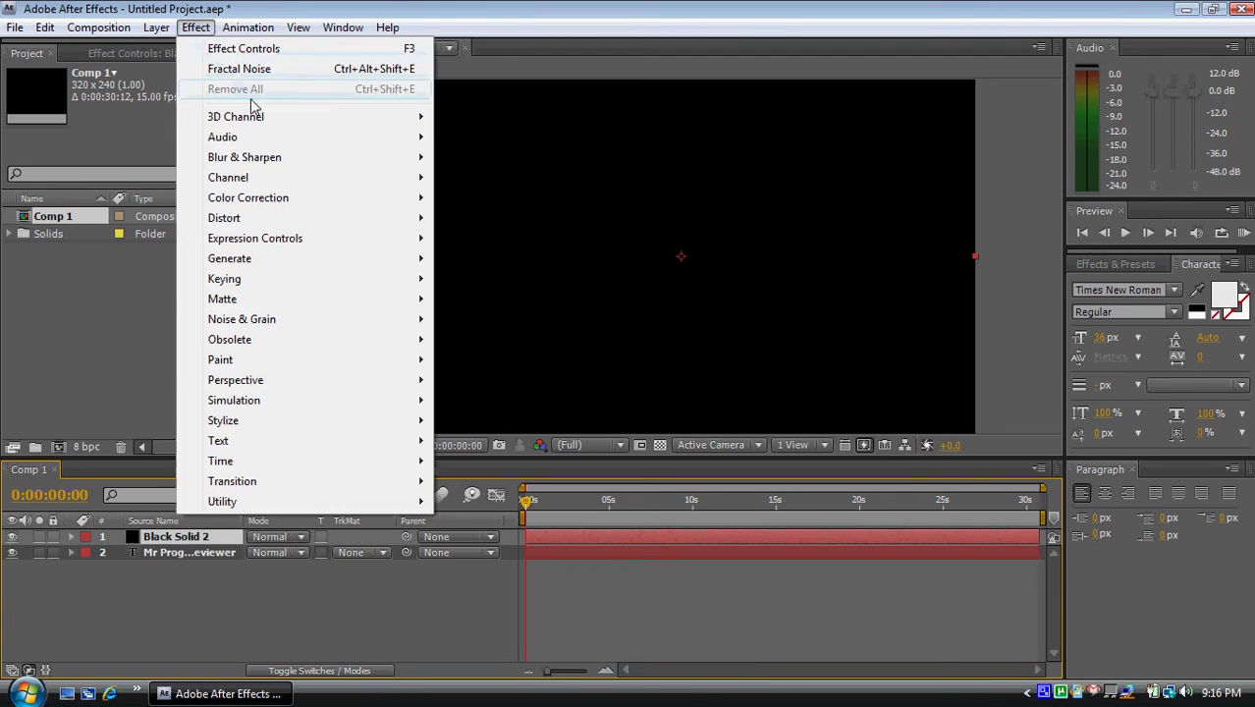
mouse_move(157, 28)
mouse_move(196, 27)
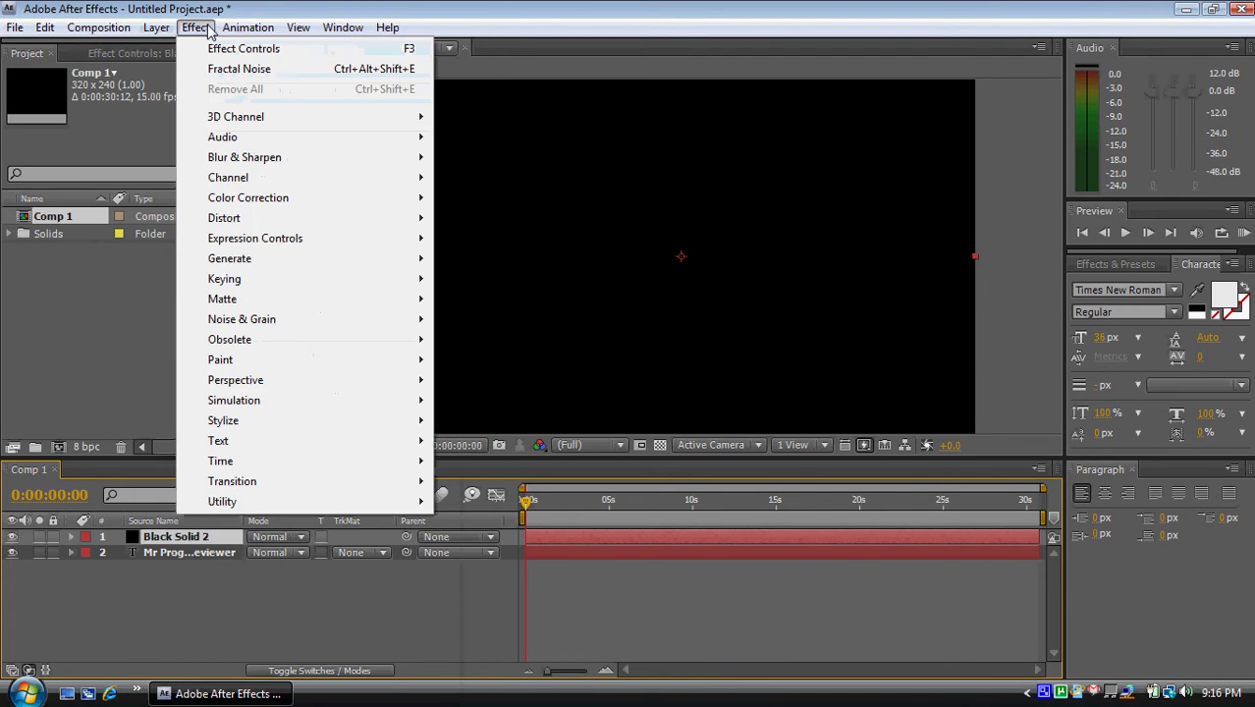
mouse_move(424, 259)
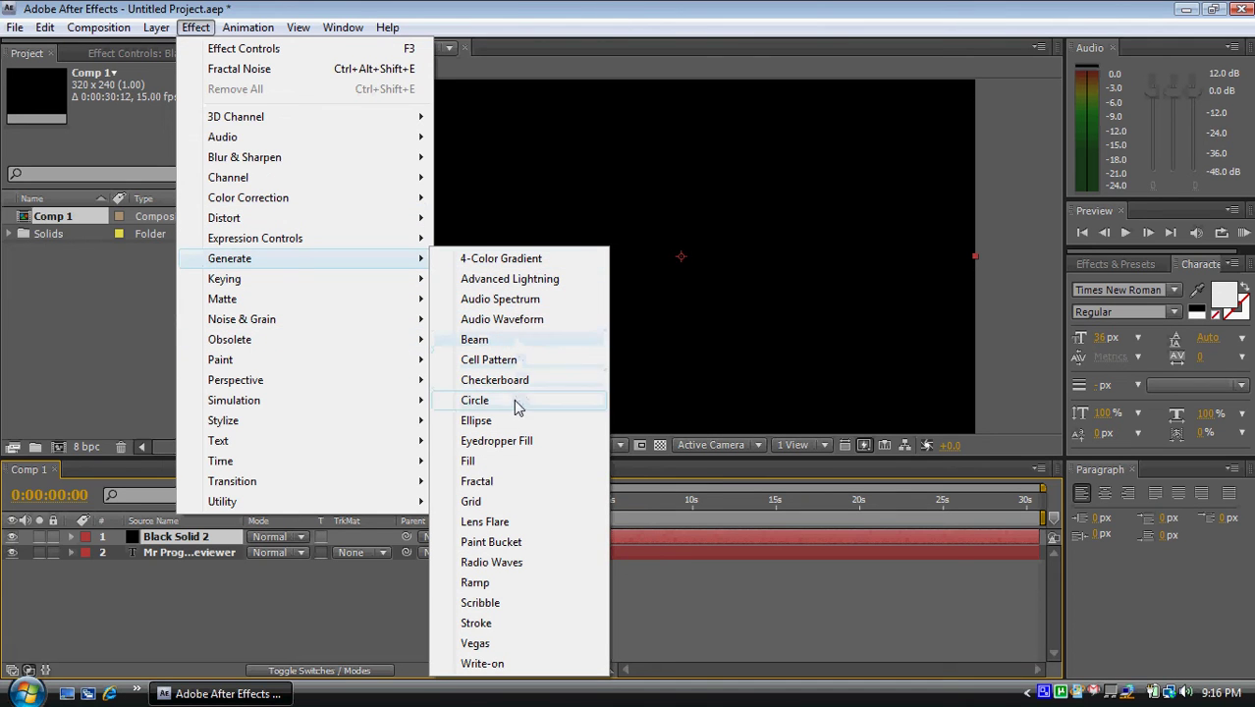
click(495, 521)
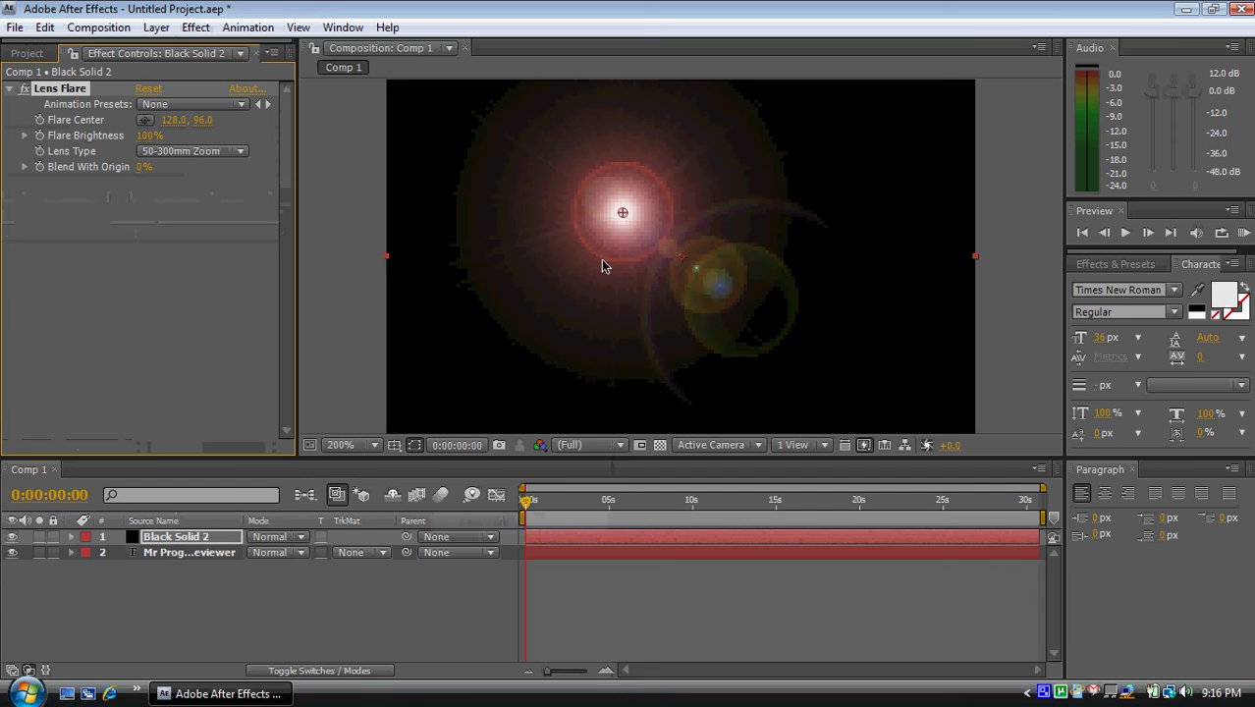
drag(610, 224, 480, 241)
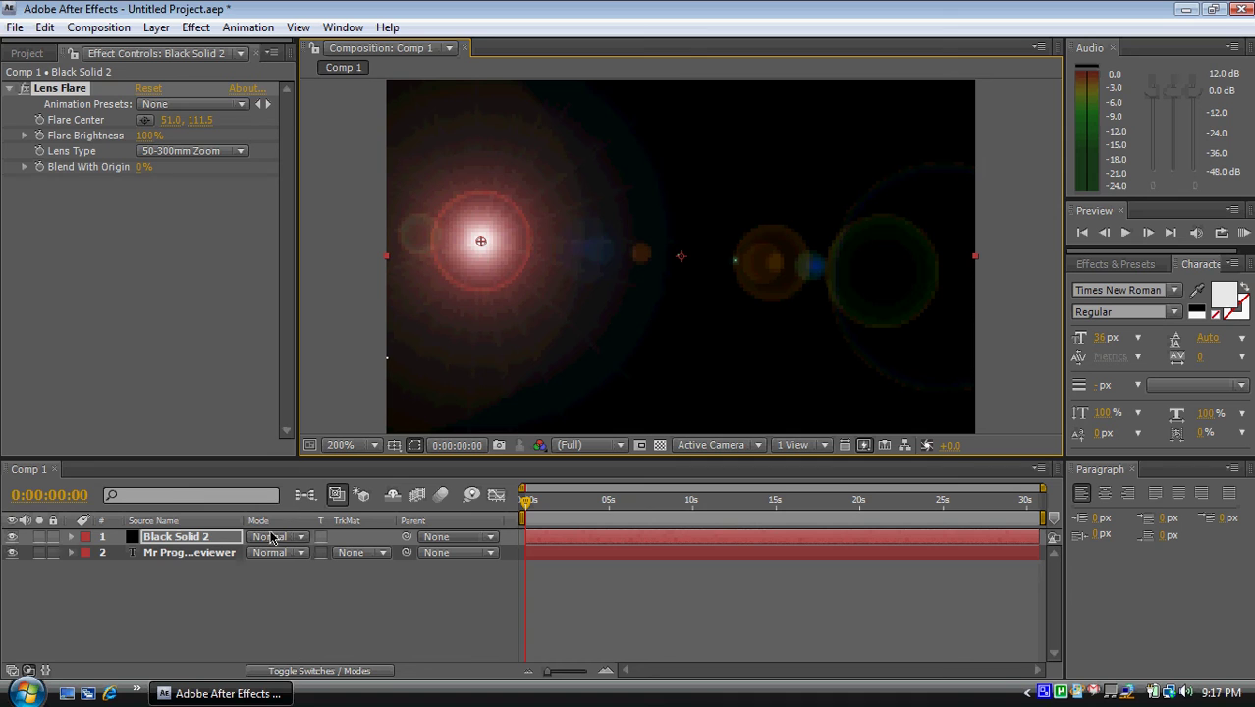
click(70, 536)
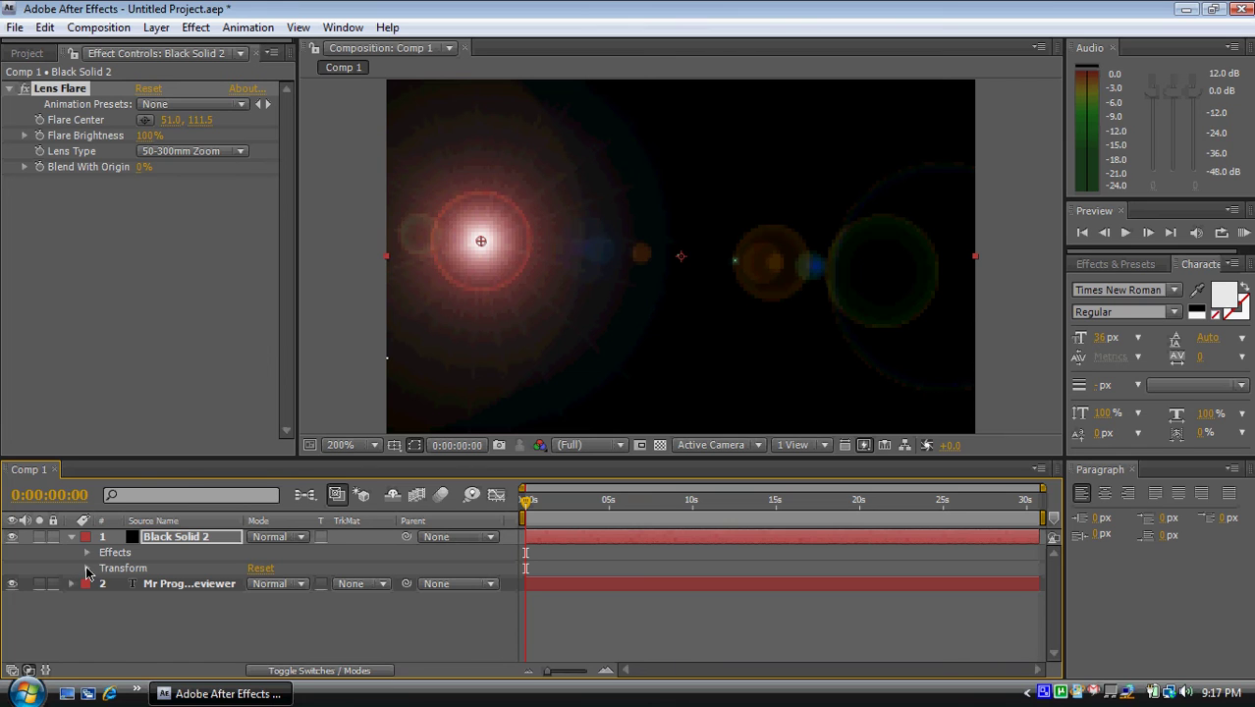
Step: Lower Black Solid 2's opacity to 48% and move the flare centre up-left to 29.0, 102.5
click(87, 569)
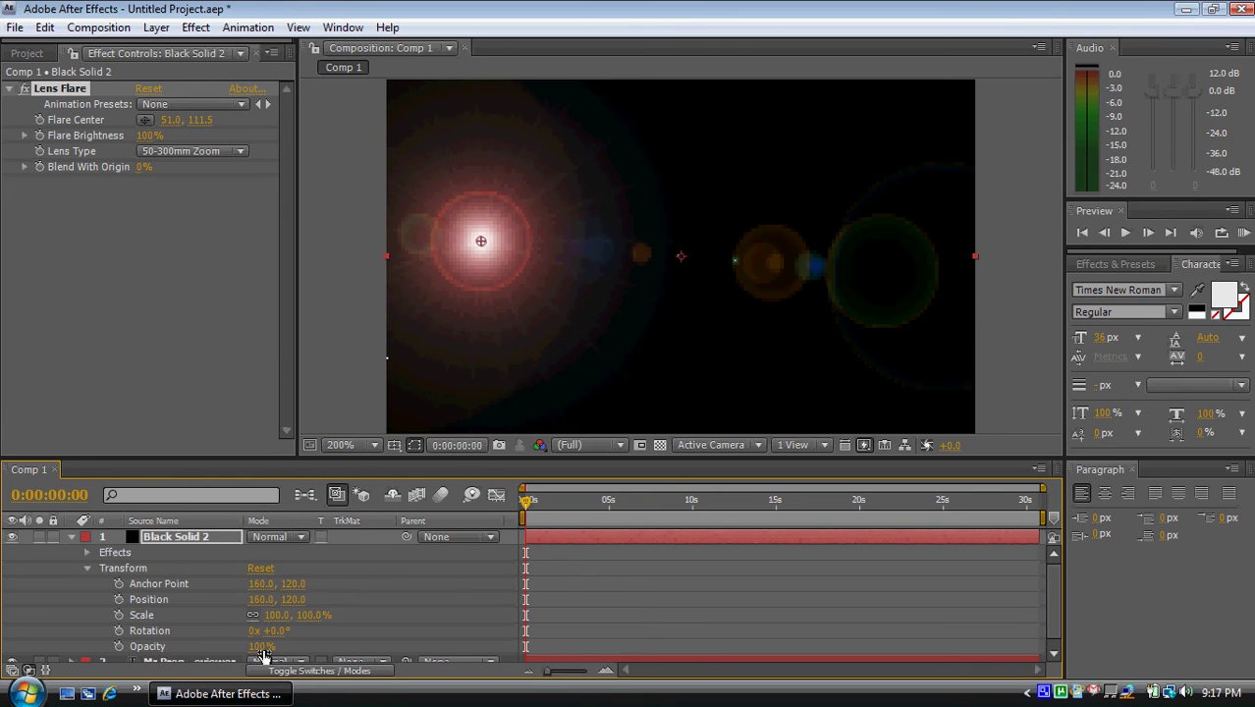
drag(258, 651, 236, 648)
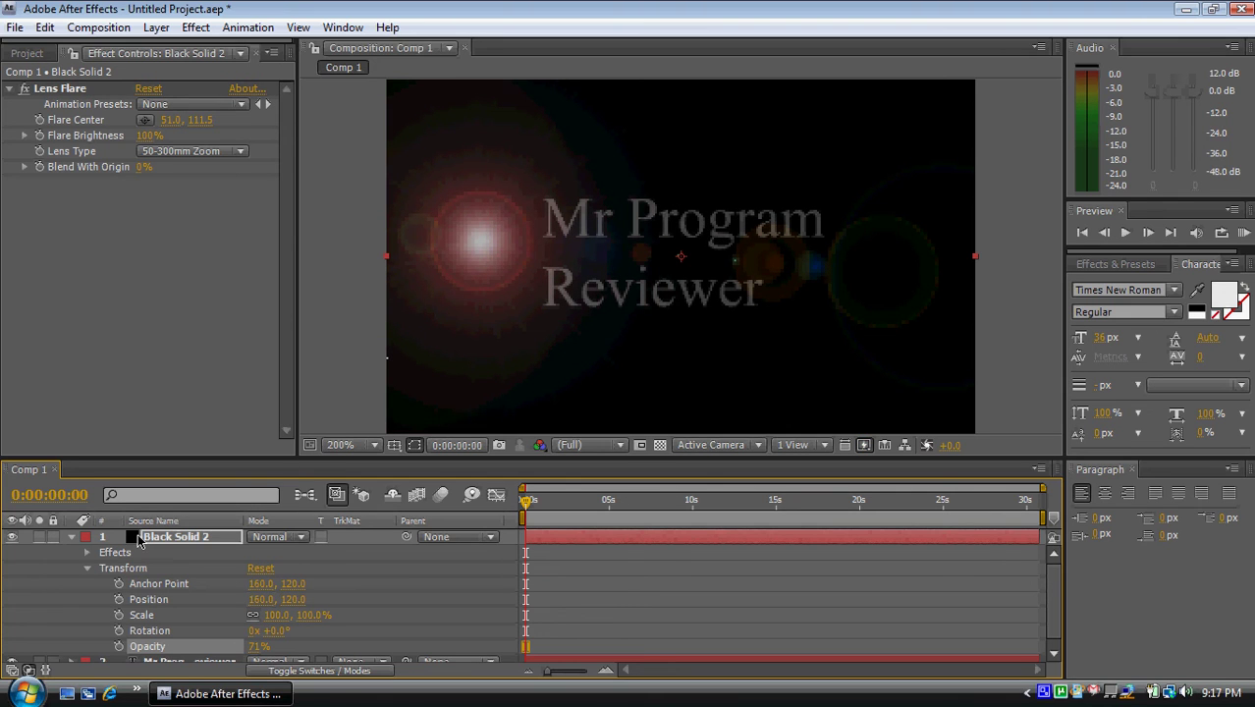
click(190, 540)
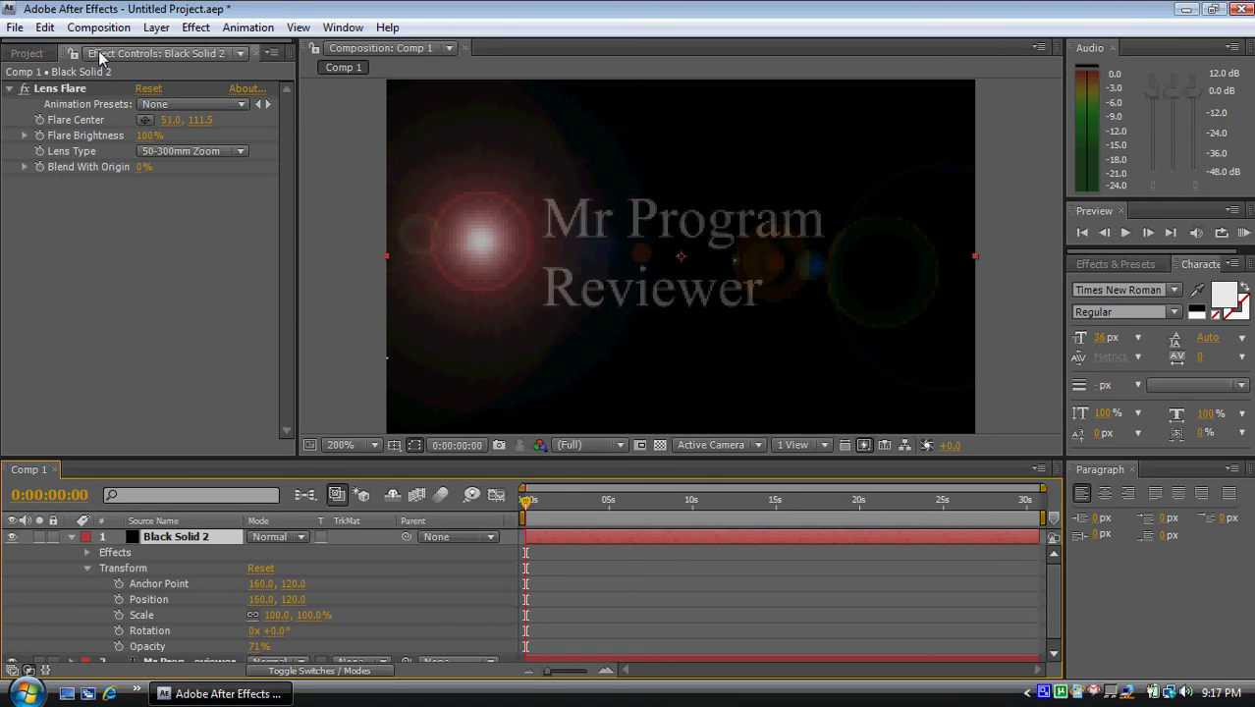
click(120, 88)
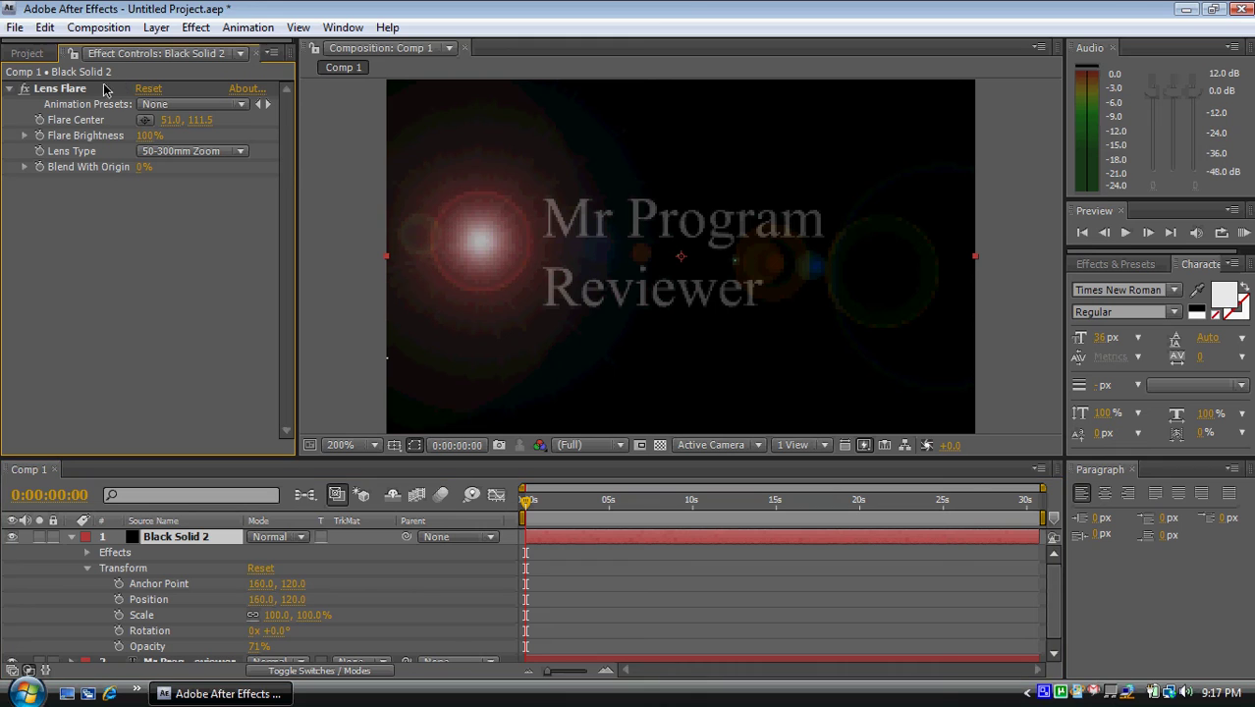
click(61, 89)
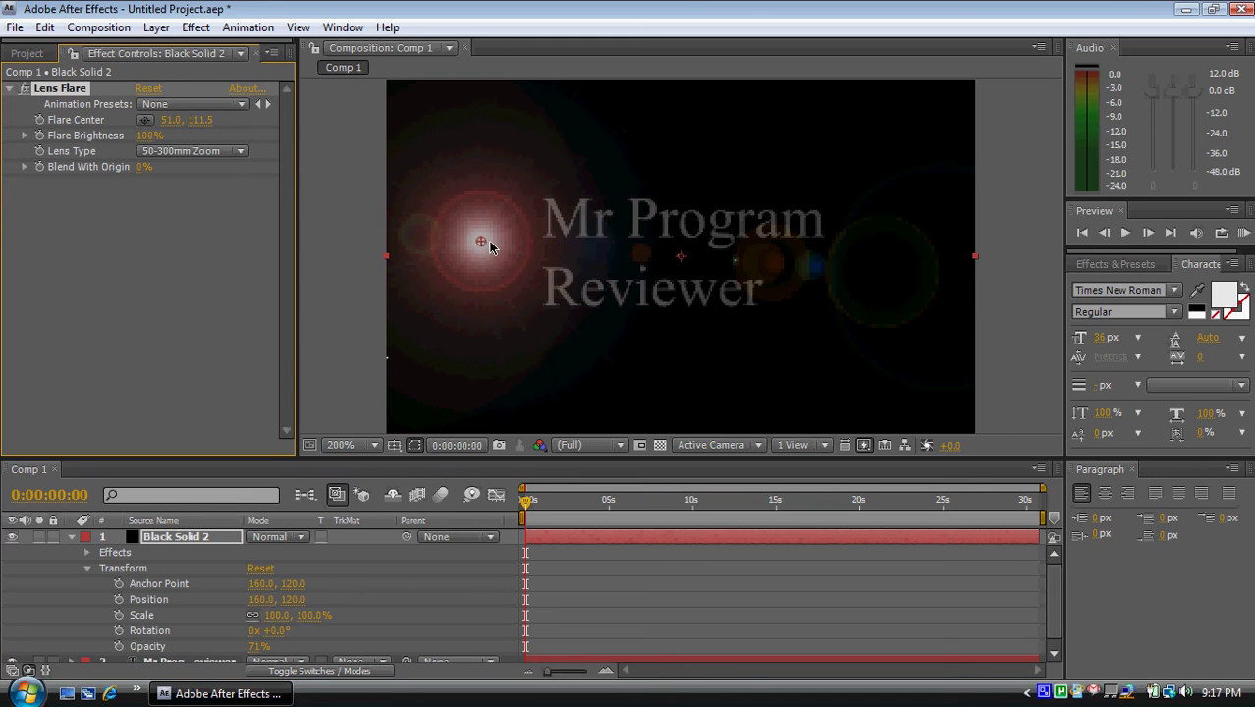
drag(481, 240, 440, 224)
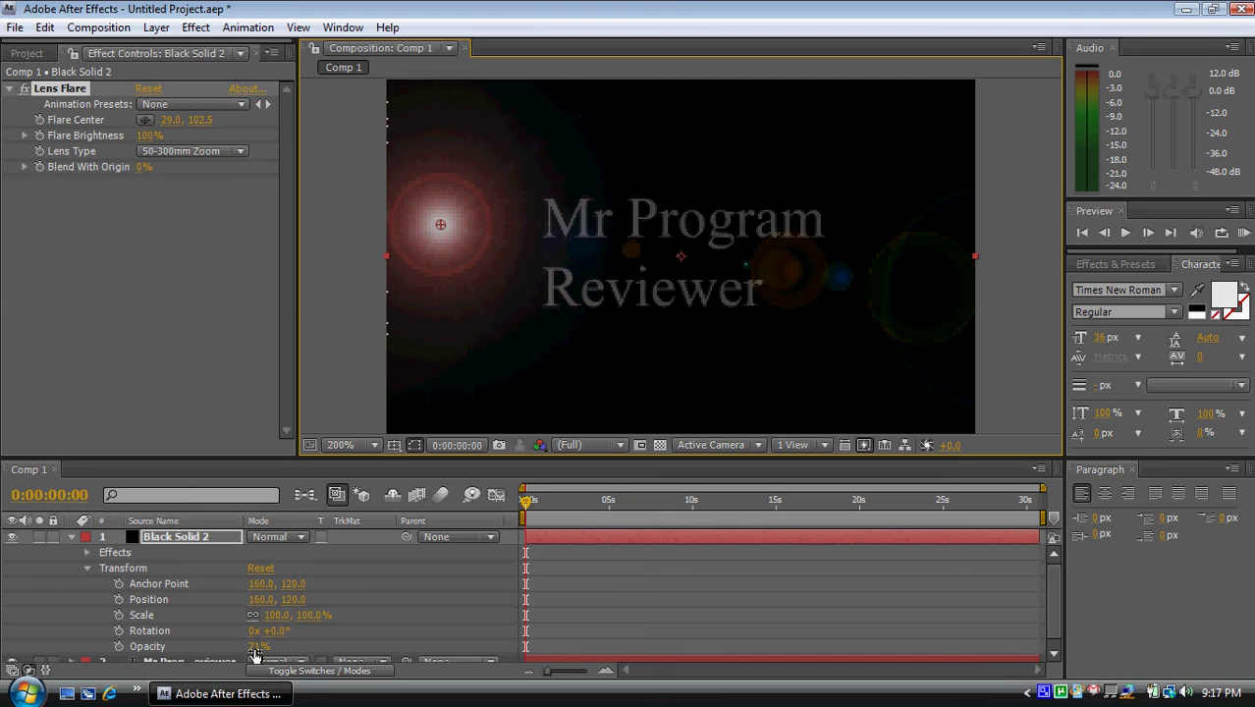
drag(256, 652, 234, 648)
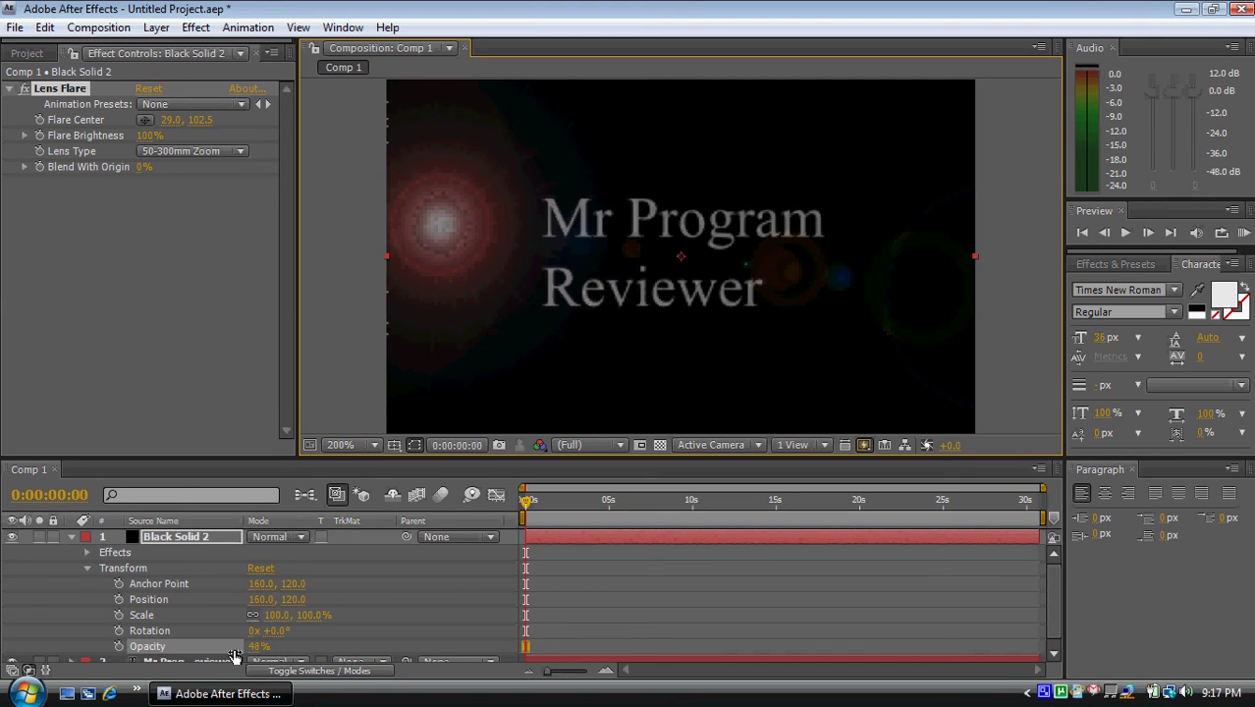
Step: Nudge the flare centre to 35.5, 97.5 and set a Flare Center keyframe at frame 0
click(454, 233)
click(94, 94)
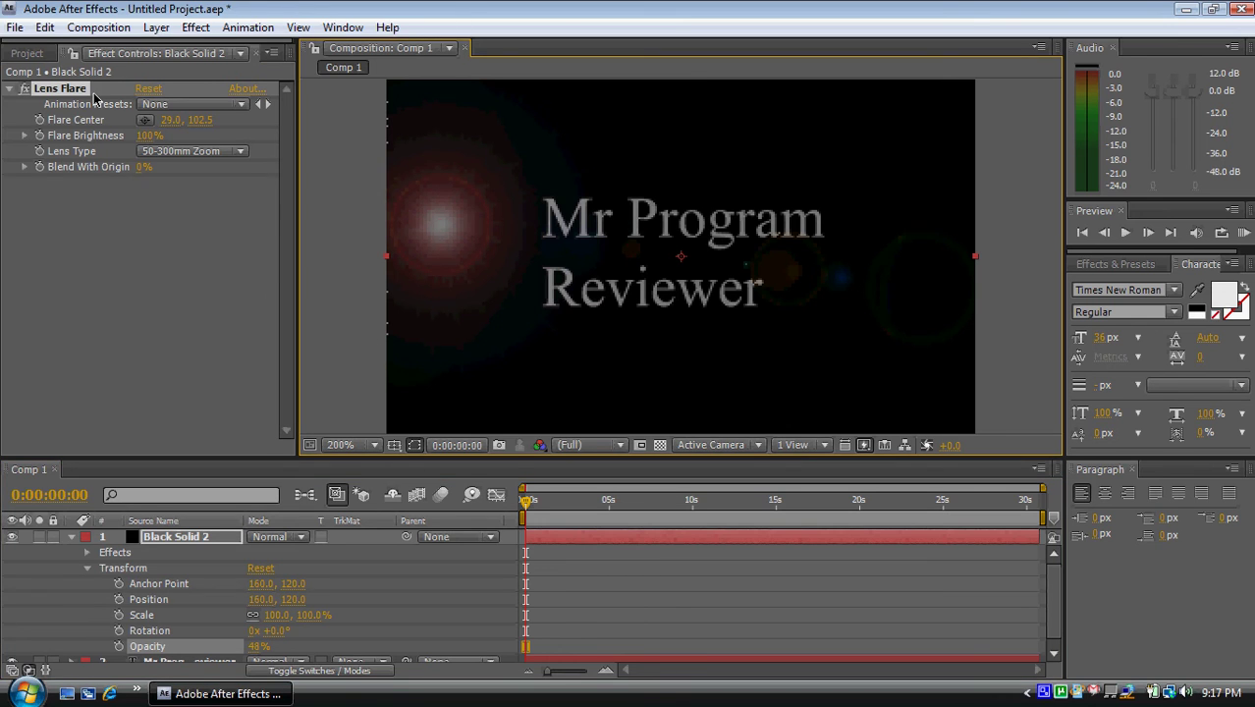
drag(441, 226, 453, 214)
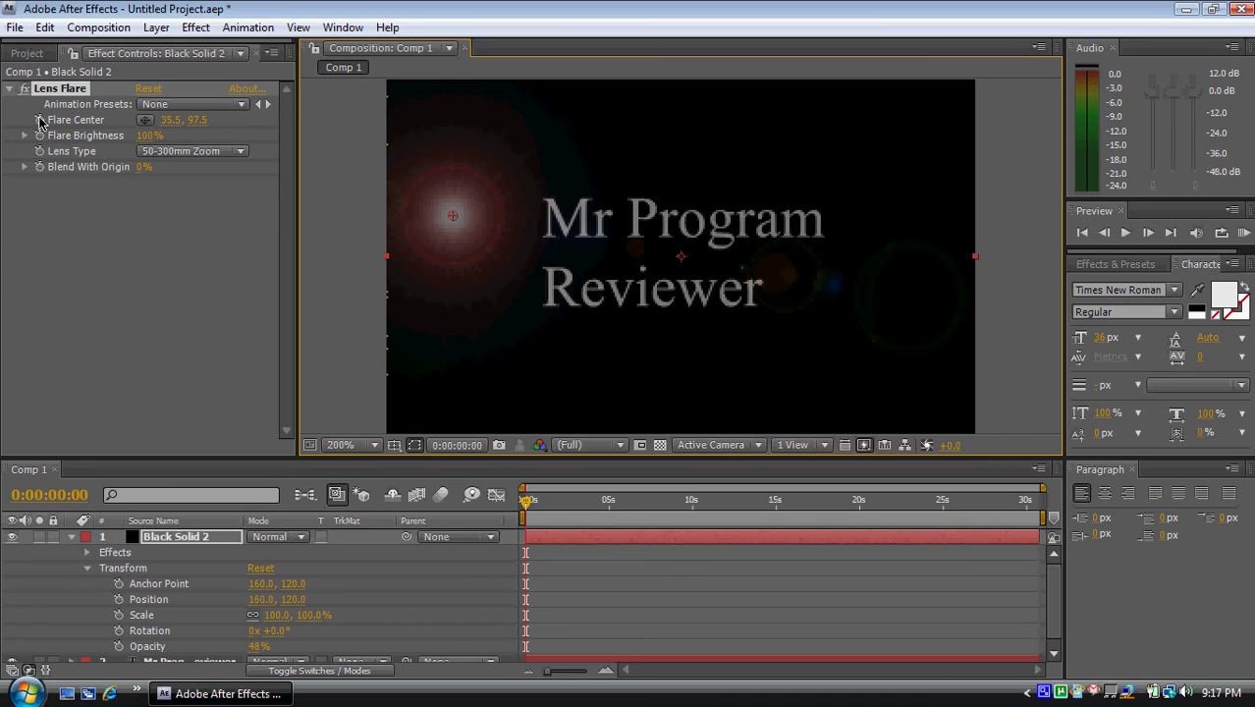
click(40, 120)
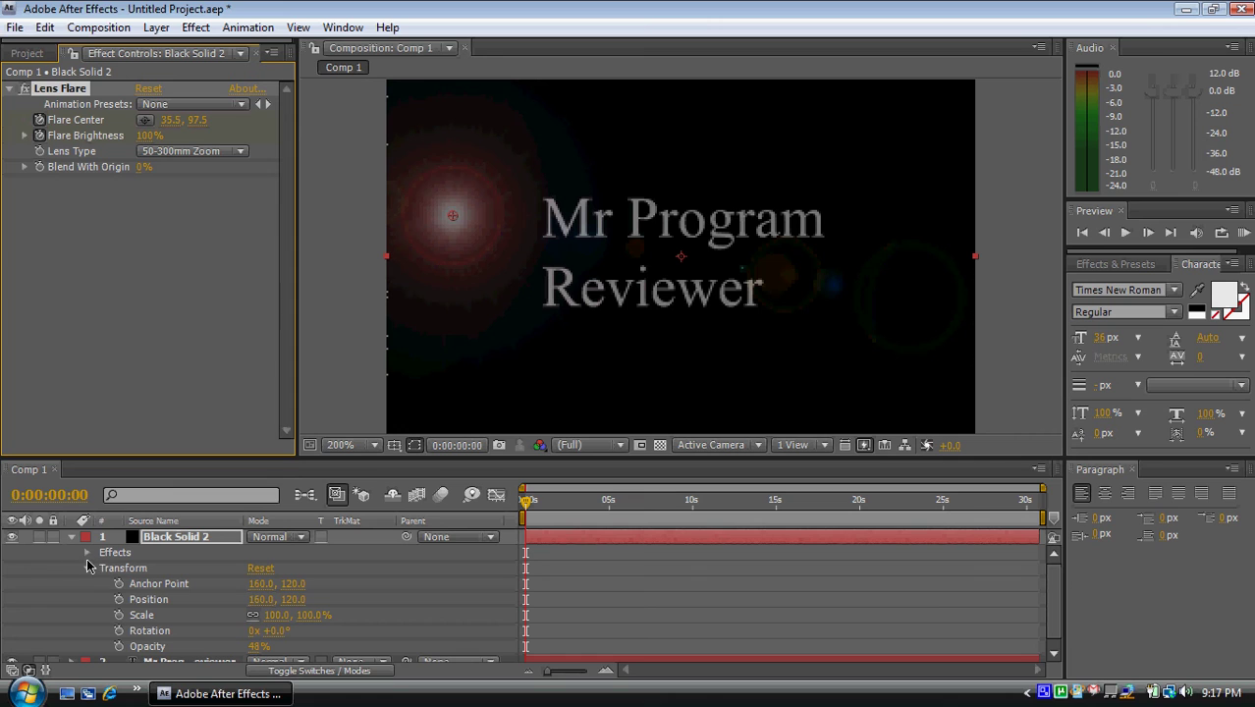
Step: Check the Lens Flare keyframe rows in the timeline, reselect the layer and effect, and advance time
click(89, 553)
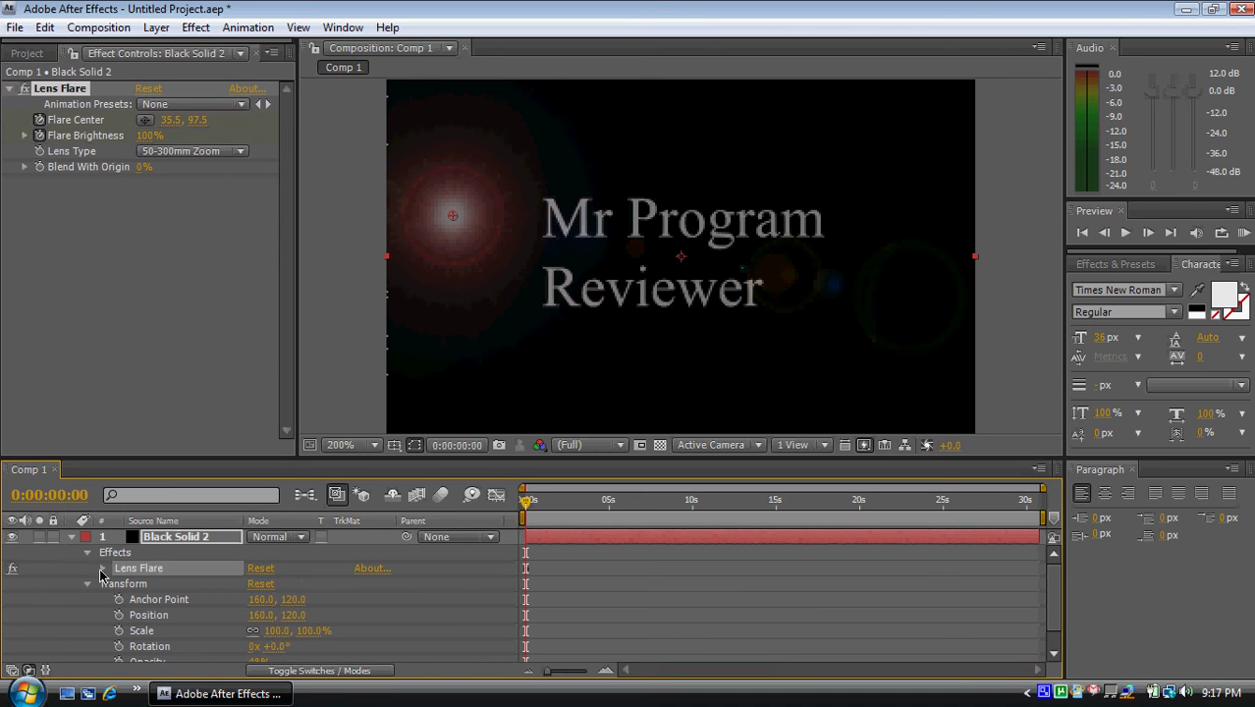
click(102, 569)
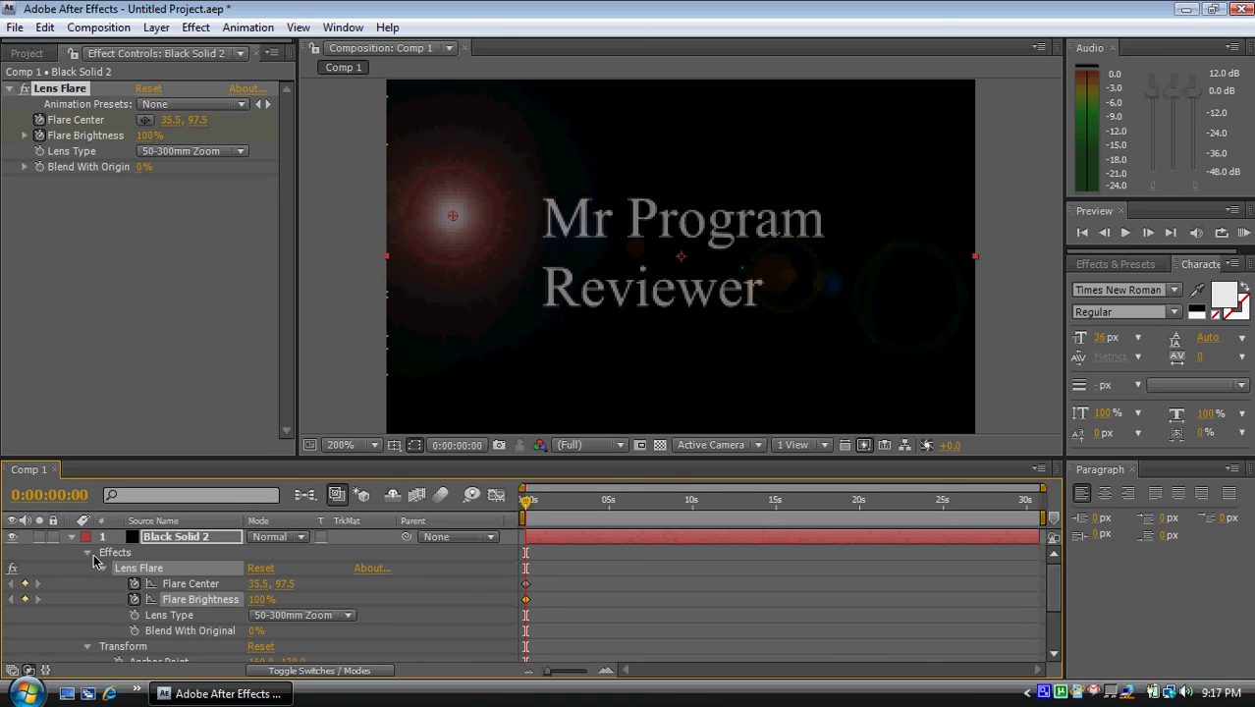
click(88, 552)
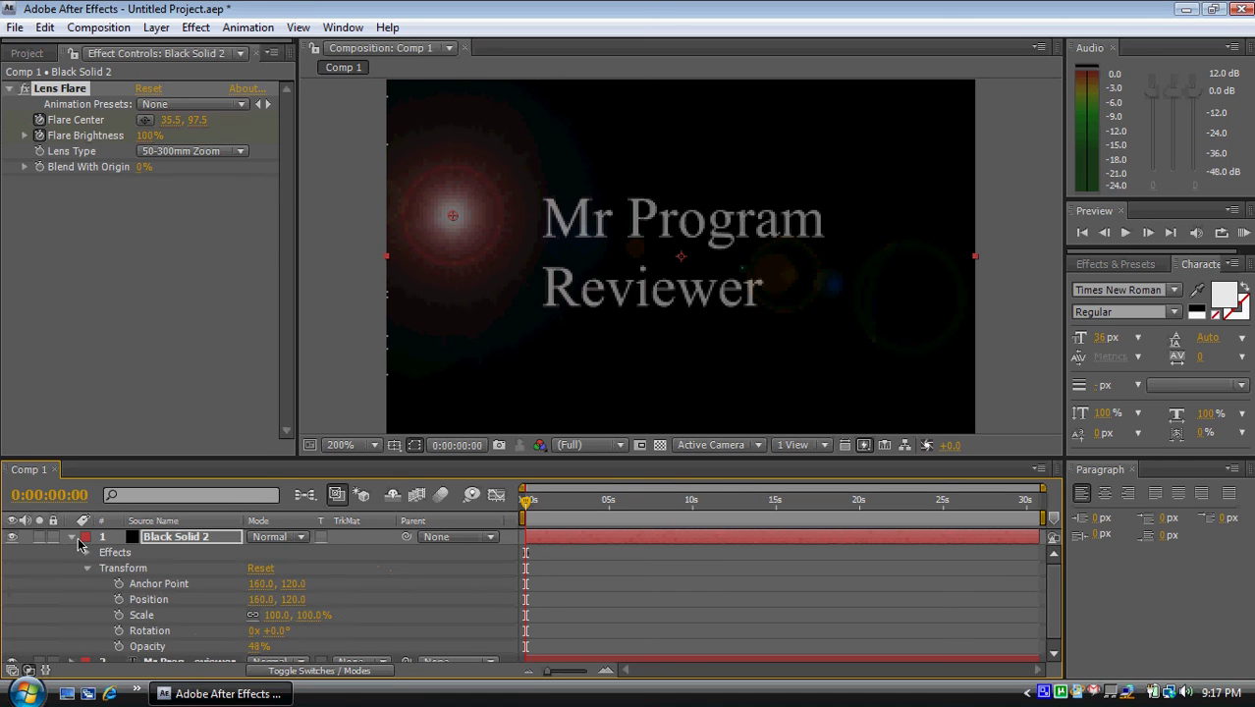
key(F2)
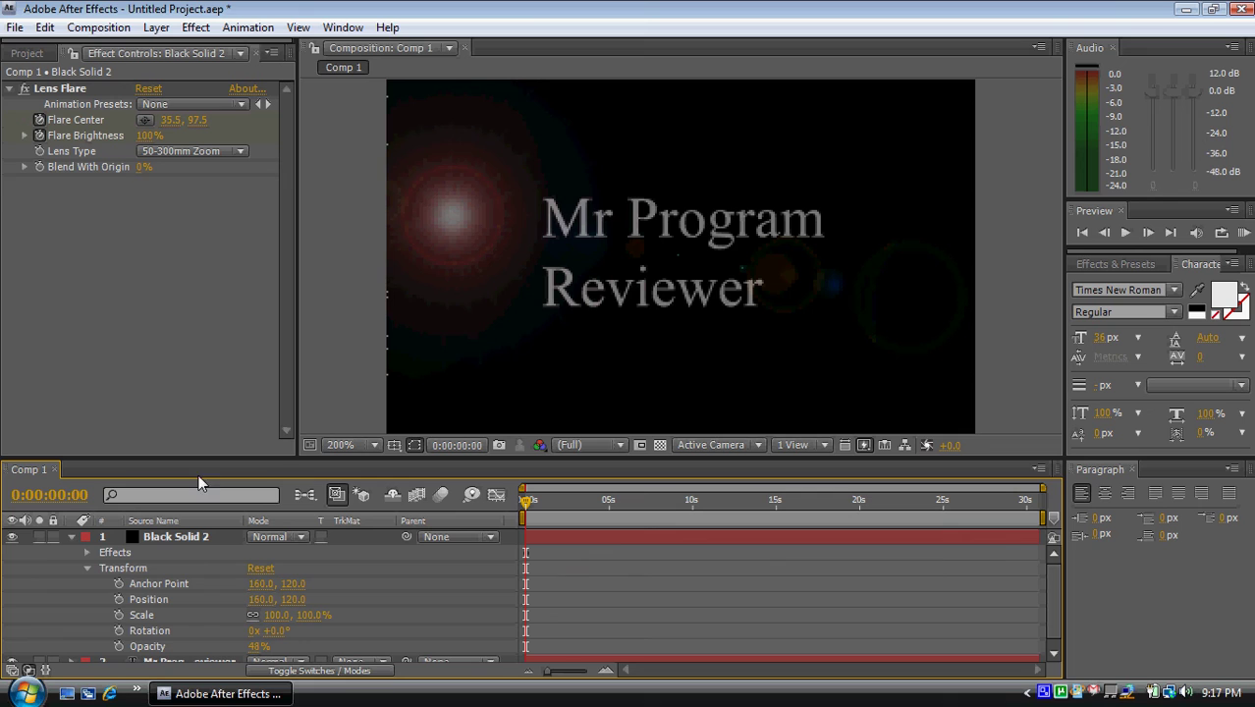
click(122, 569)
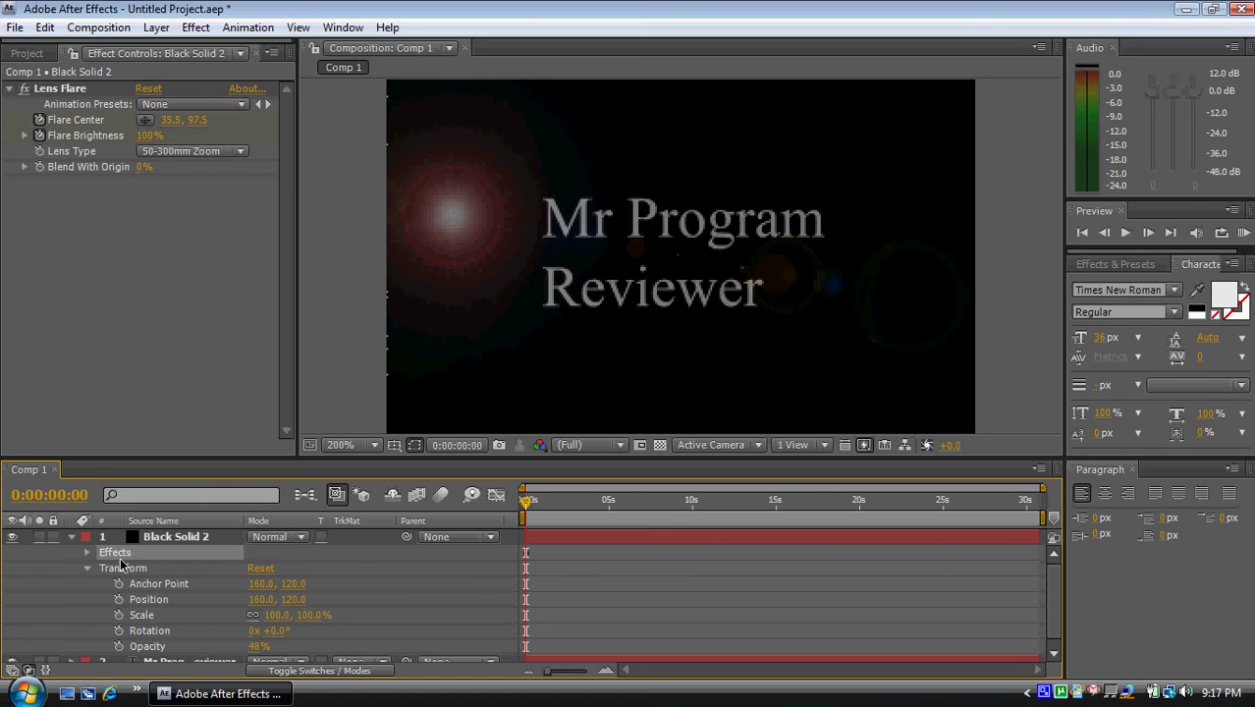
click(65, 92)
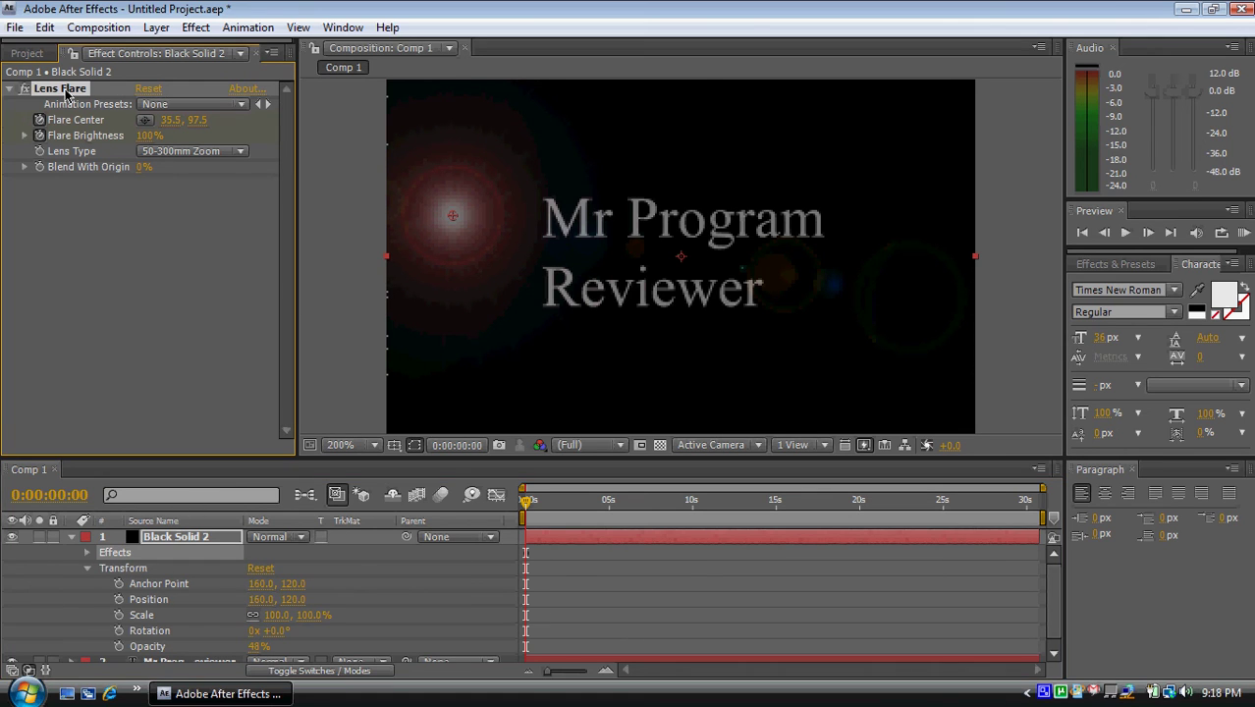
key(space)
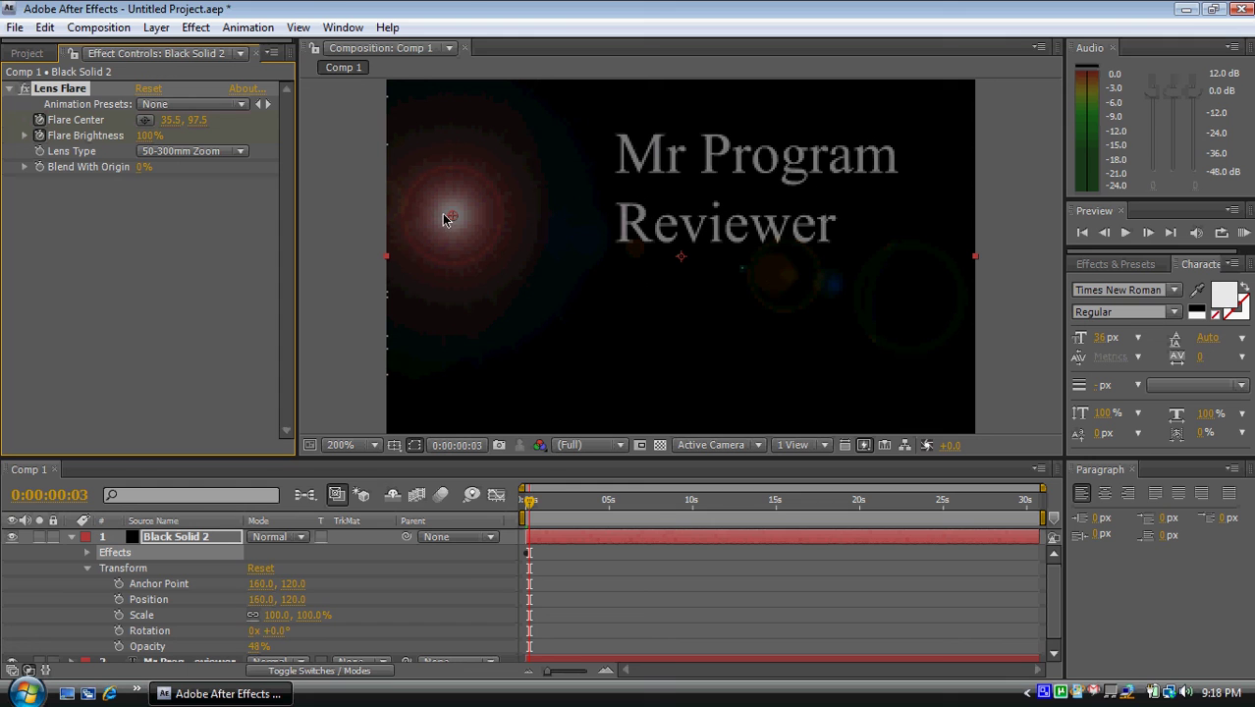
Step: Drag the flare centre right across the title, raise Flare Brightness to 159%, and preview the animation
mouse_move(456, 220)
mouse_down()
mouse_move(663, 210)
mouse_move(834, 233)
mouse_move(768, 322)
mouse_move(778, 312)
mouse_move(709, 343)
mouse_up()
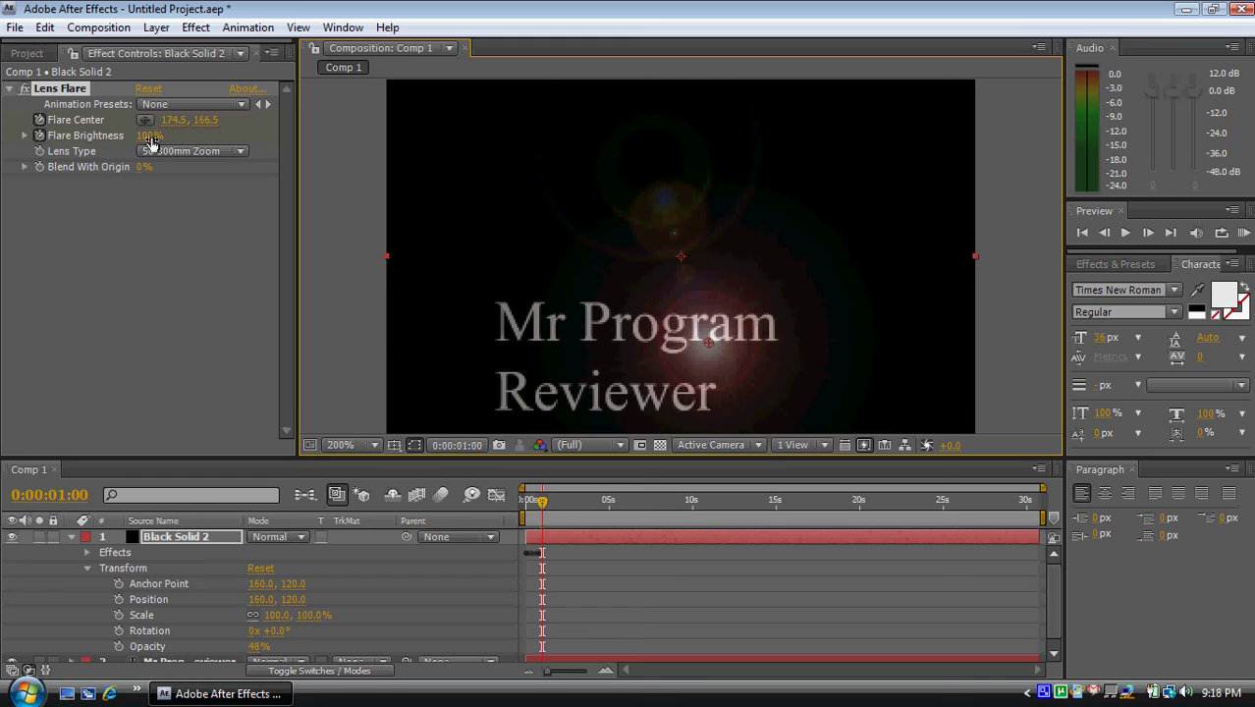
drag(144, 143, 210, 145)
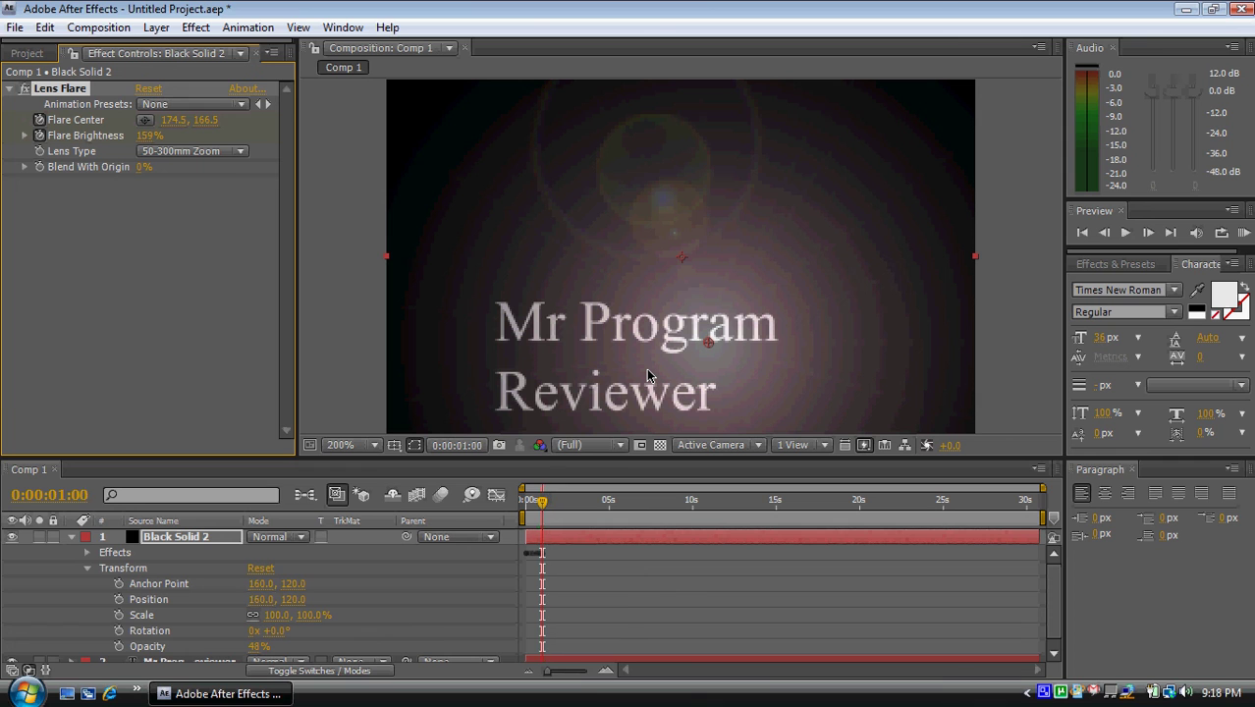
key(KP_0)
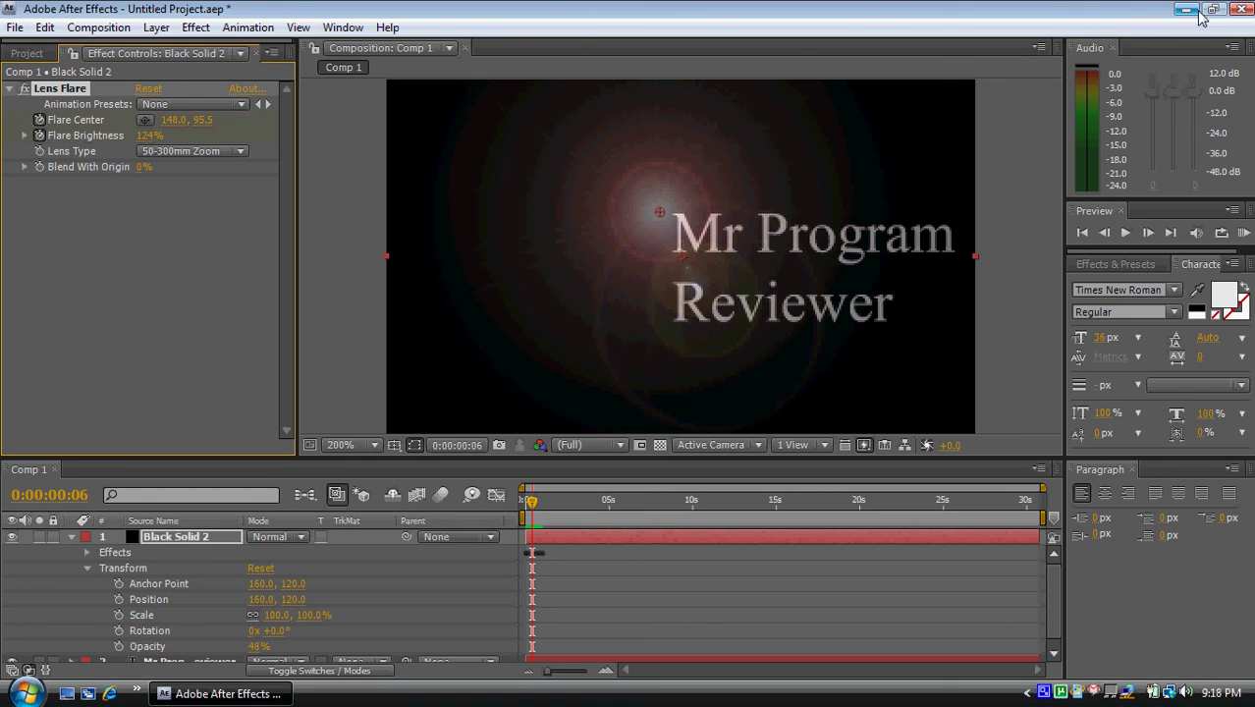
Step: Minimise After Effects, launch Firefox on the Ask.com page, and select its address bar
click(1185, 10)
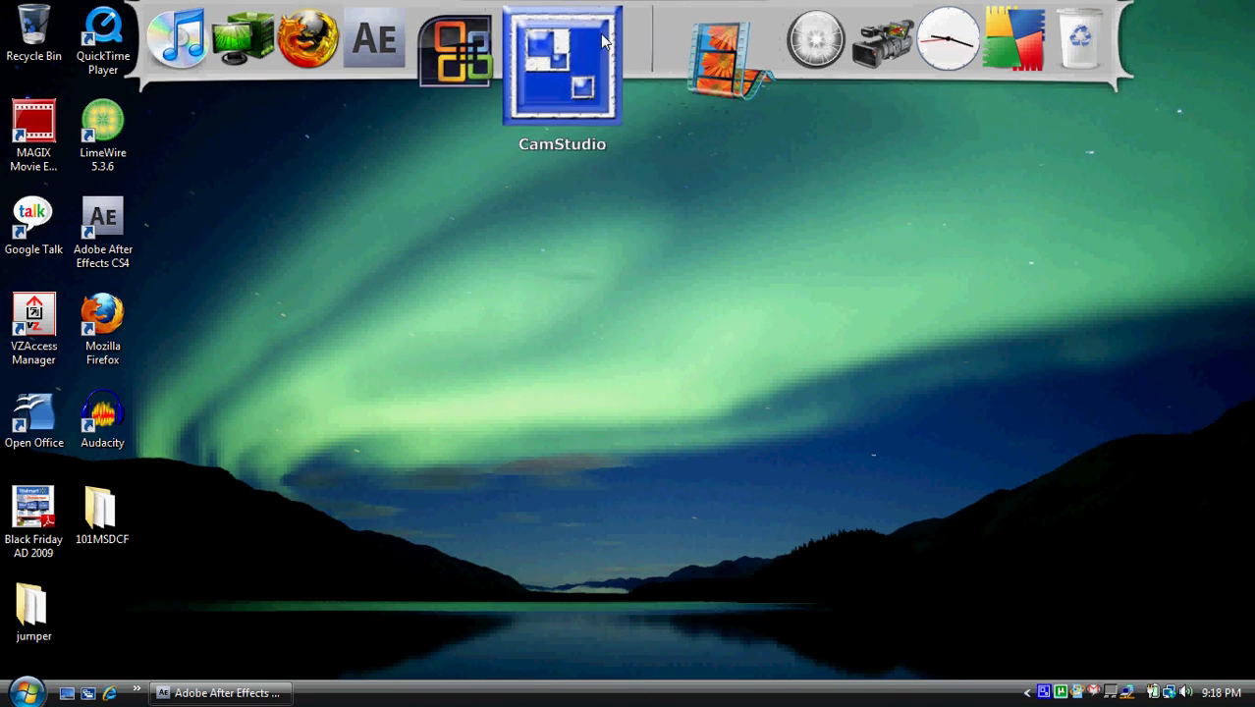
click(365, 52)
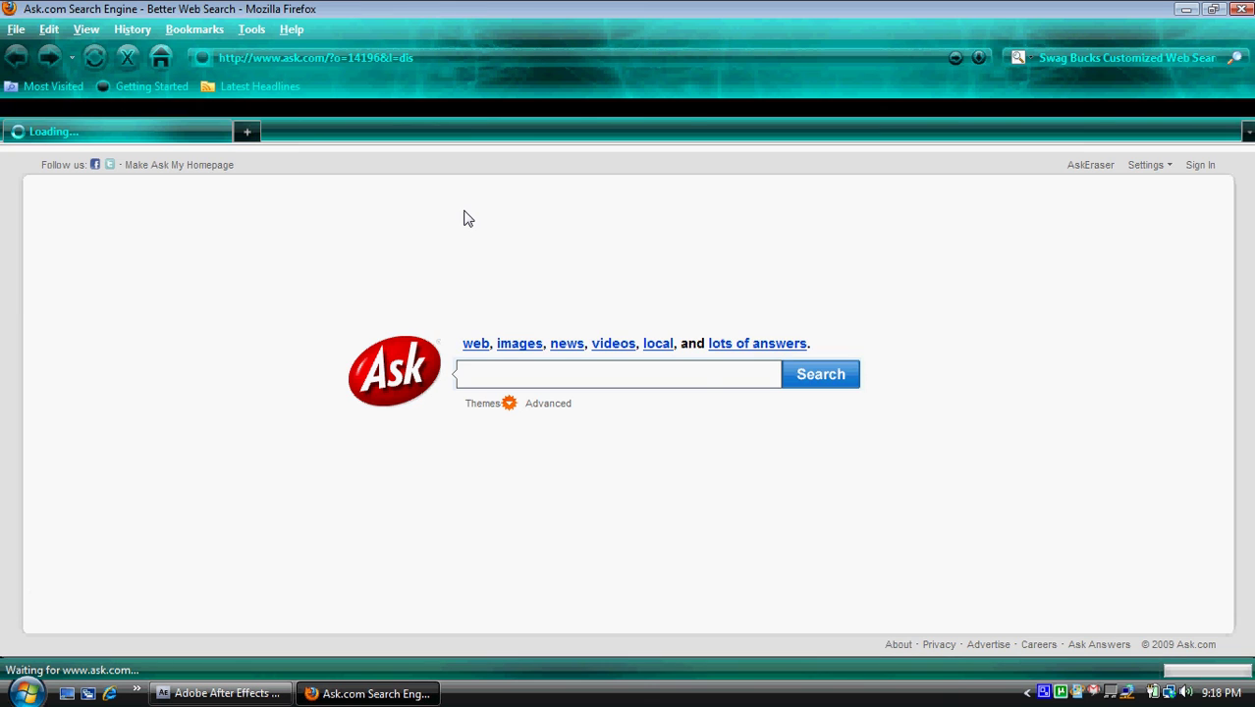
click(451, 55)
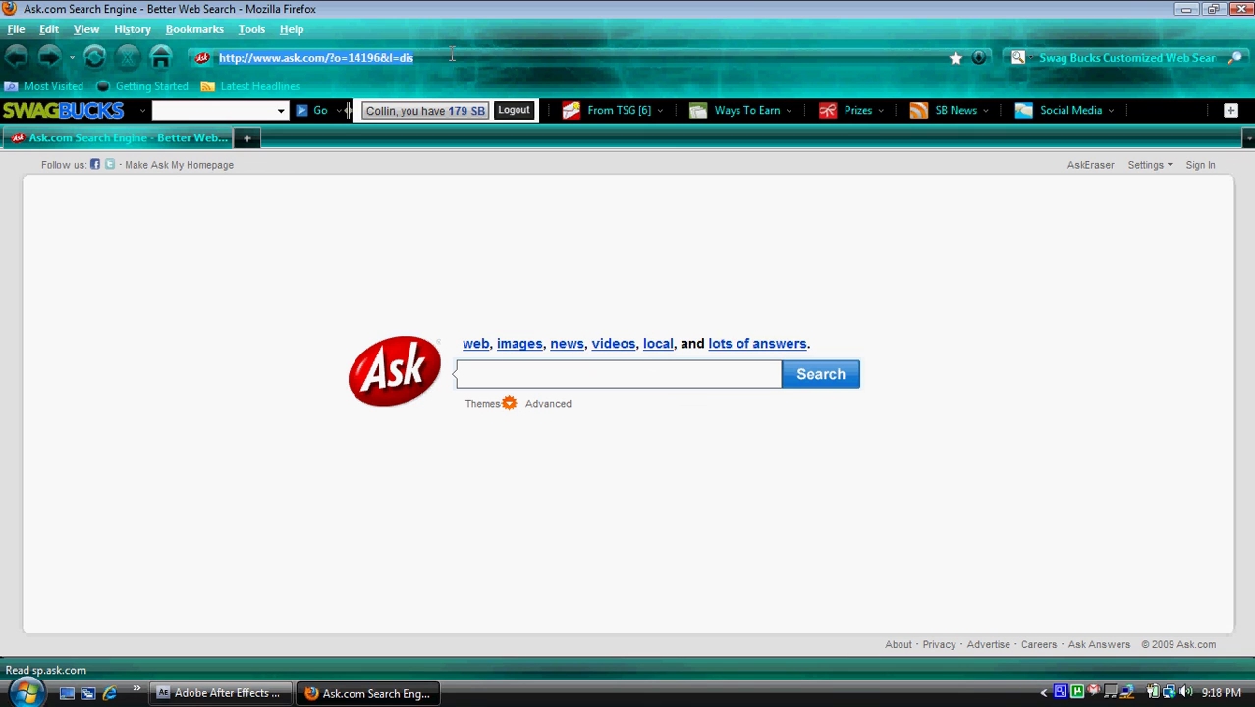
Step: Replace the address with adobe.com/download and load it, reaching Adobe's 'page not available' error
click(451, 55)
text(ado)
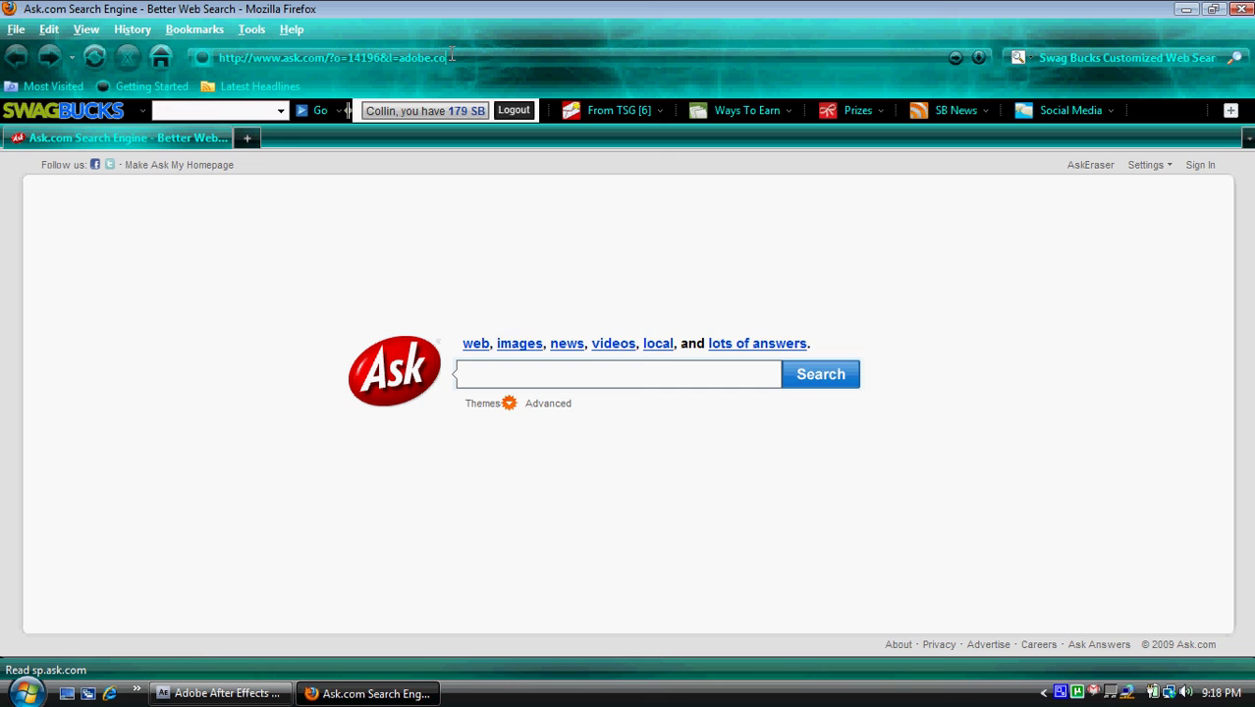
key(BackSpace)
key(BackSpace)
key(BackSpace)
key(BackSpace)
key(BackSpace)
key(BackSpace)
key(BackSpace)
key(BackSpace)
key(BackSpace)
key(BackSpace)
key(BackSpace)
key(BackSpace)
key(BackSpace)
key(BackSpace)
key(BackSpace)
key(BackSpace)
key(BackSpace)
key(BackSpace)
key(BackSpace)
key(BackSpace)
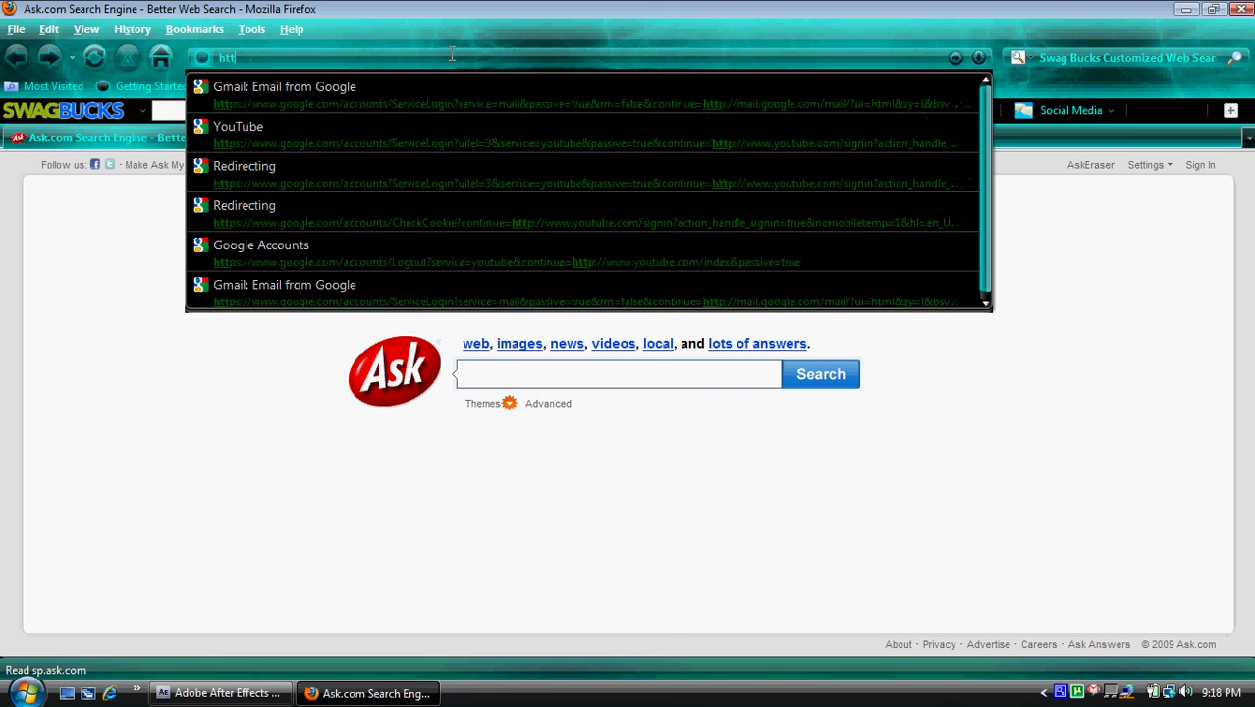
key(BackSpace)
text(adob)
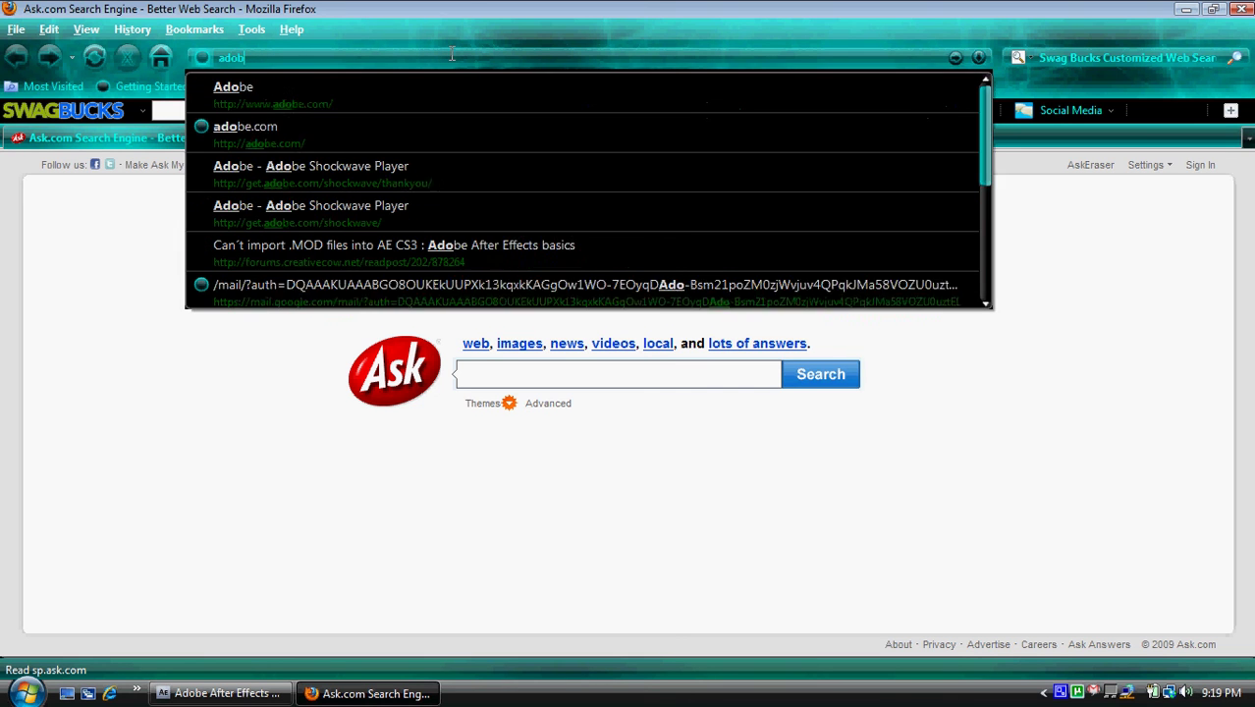
text(e.com/)
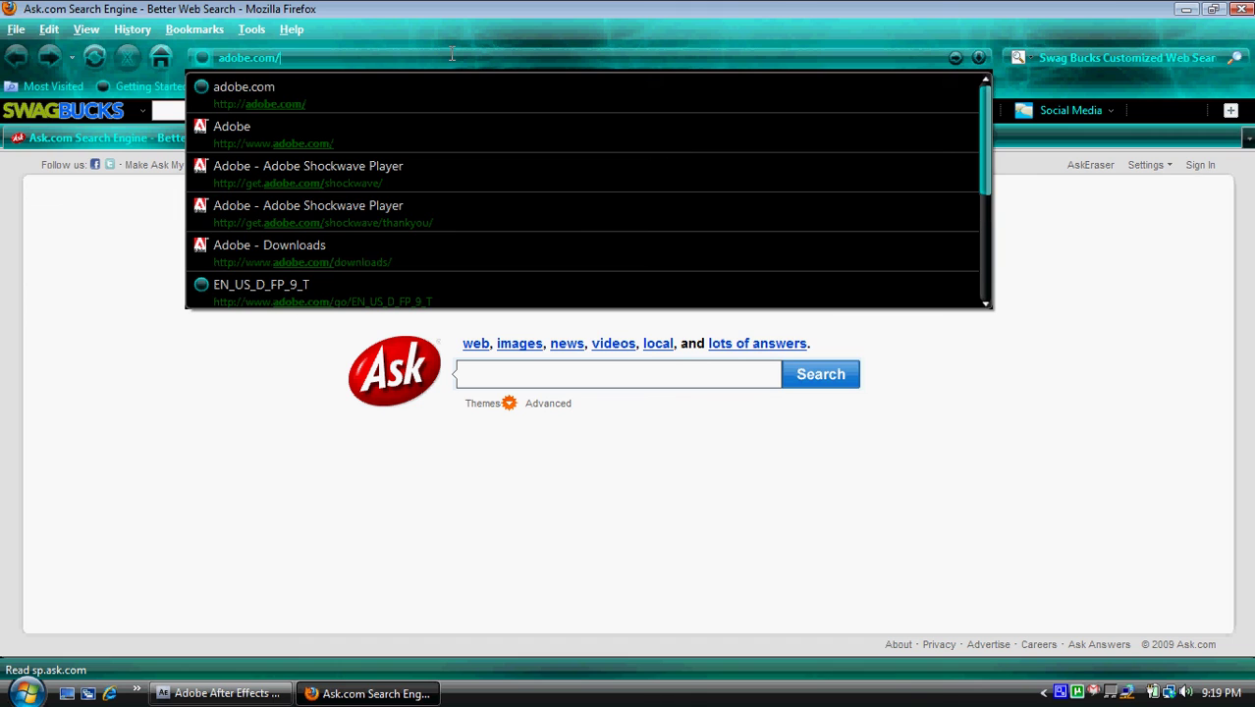
text(download)
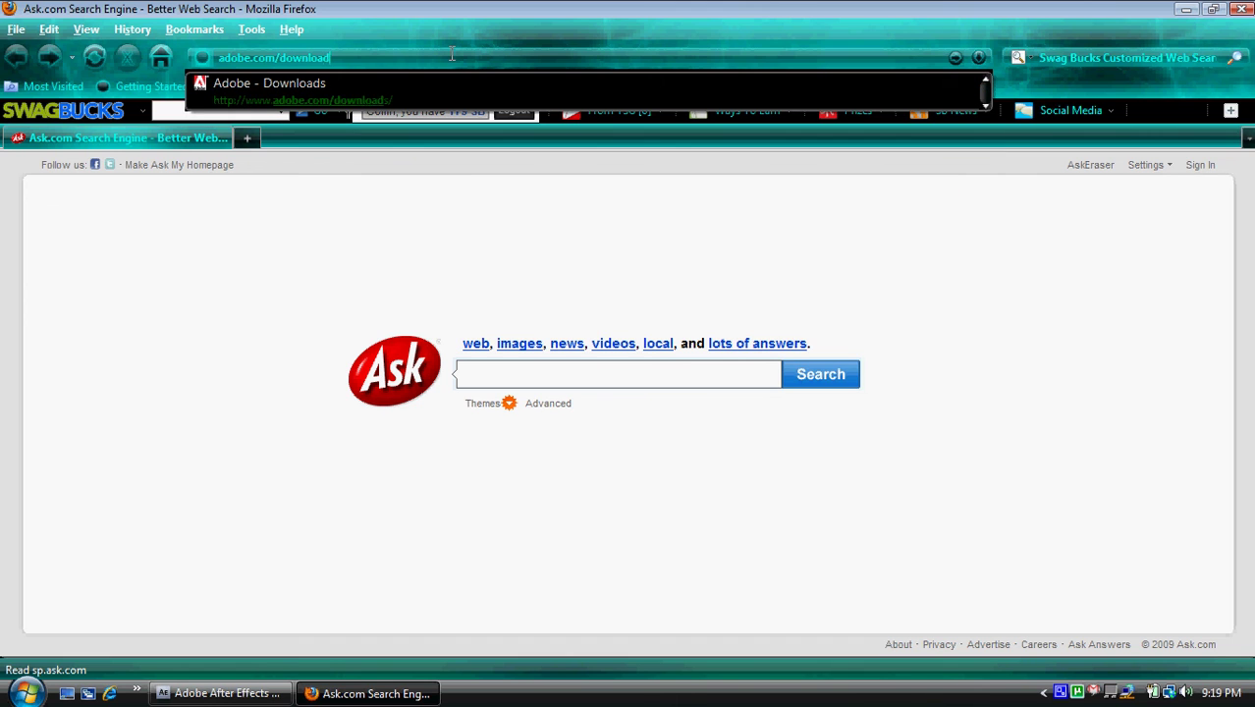
key(Return)
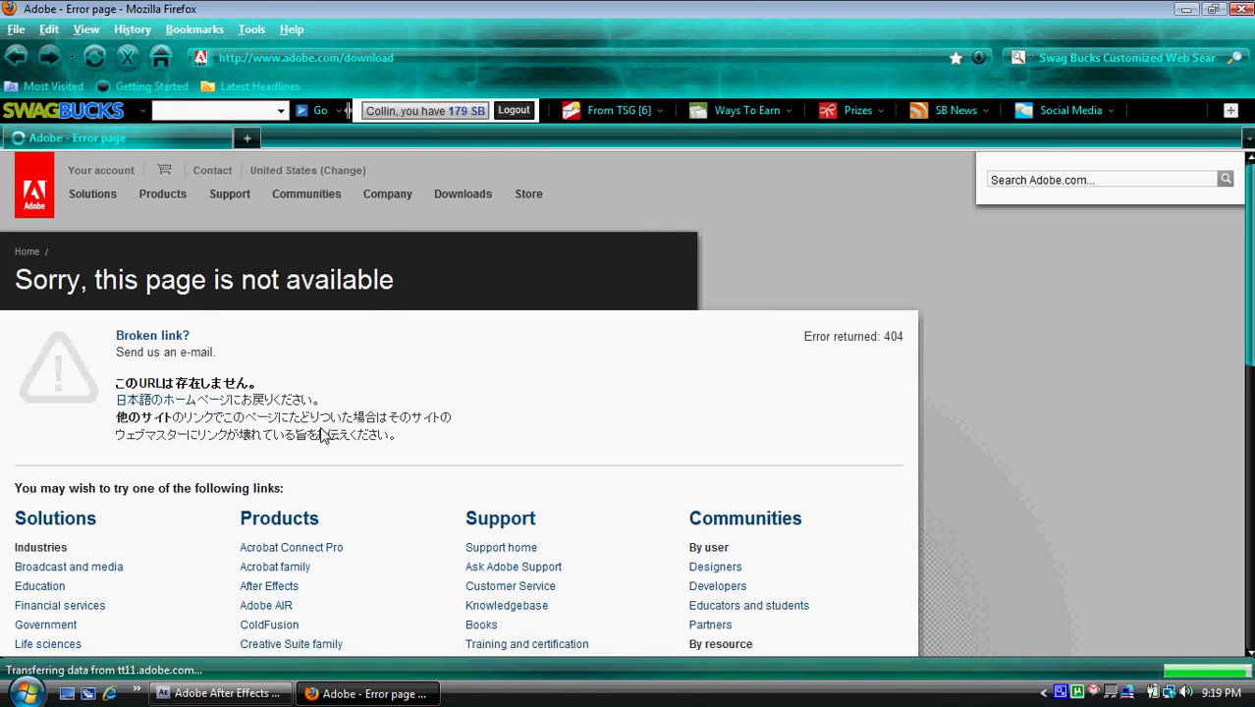
Step: From the Downloads menu, open Trial downloads and locate the After Effects CS4 trial
scroll(249, 456, down, 2)
scroll(282, 365, down, 2)
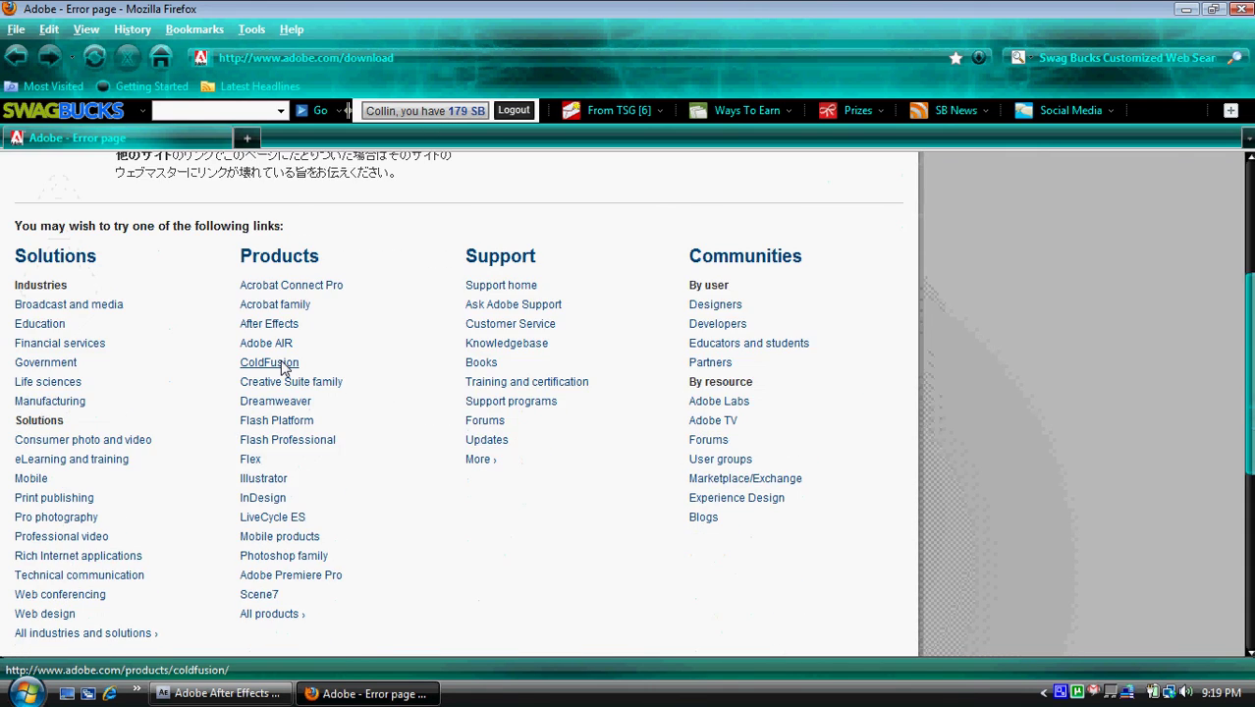
scroll(282, 366, up, 4)
mouse_move(158, 196)
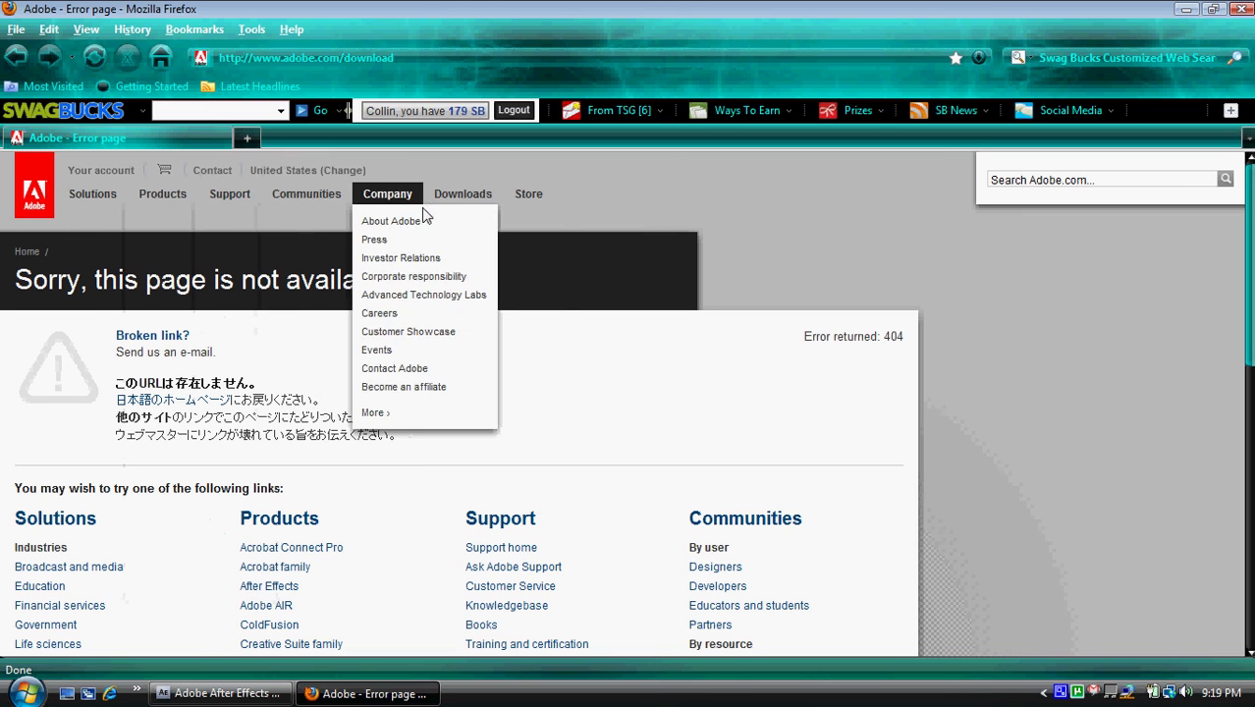
mouse_move(453, 202)
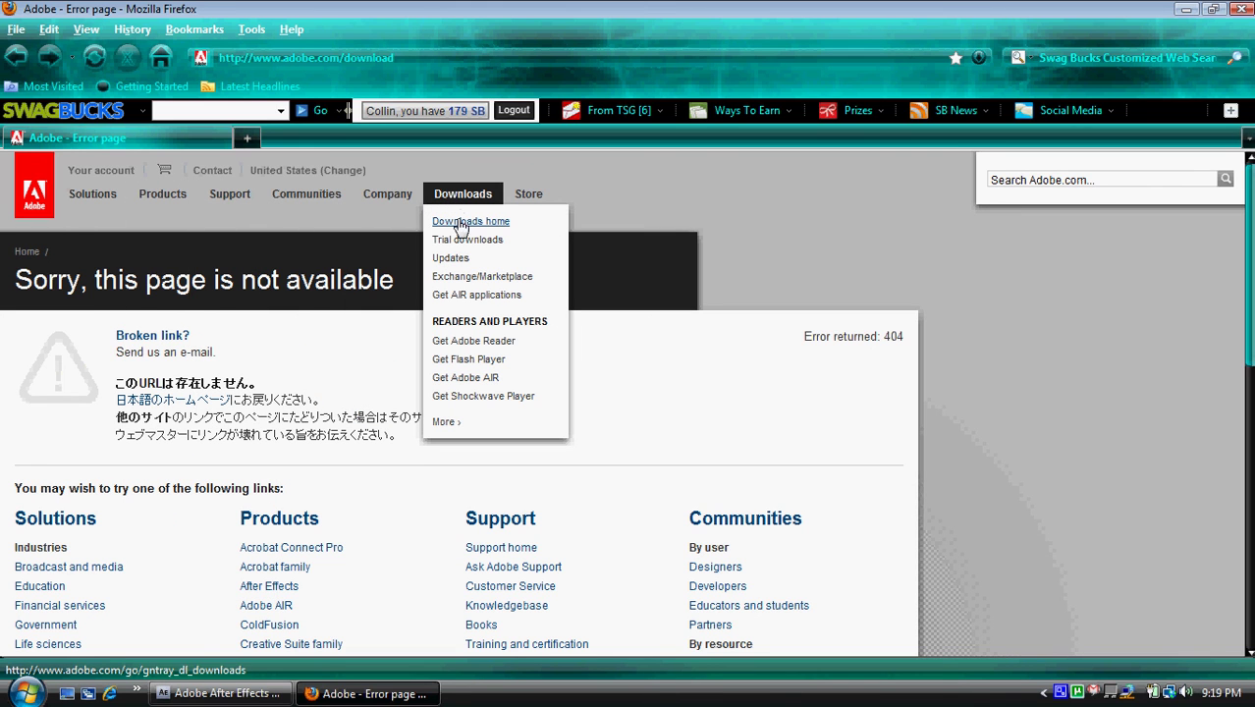
click(457, 240)
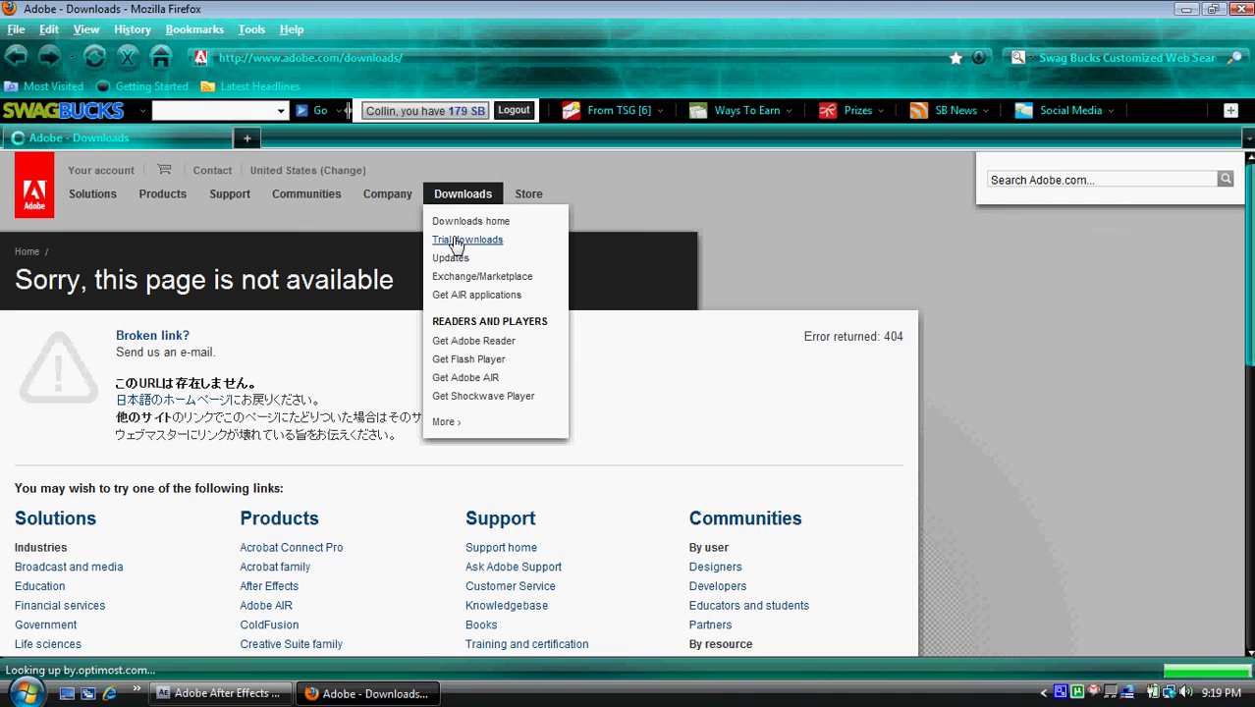
scroll(196, 383, down, 8)
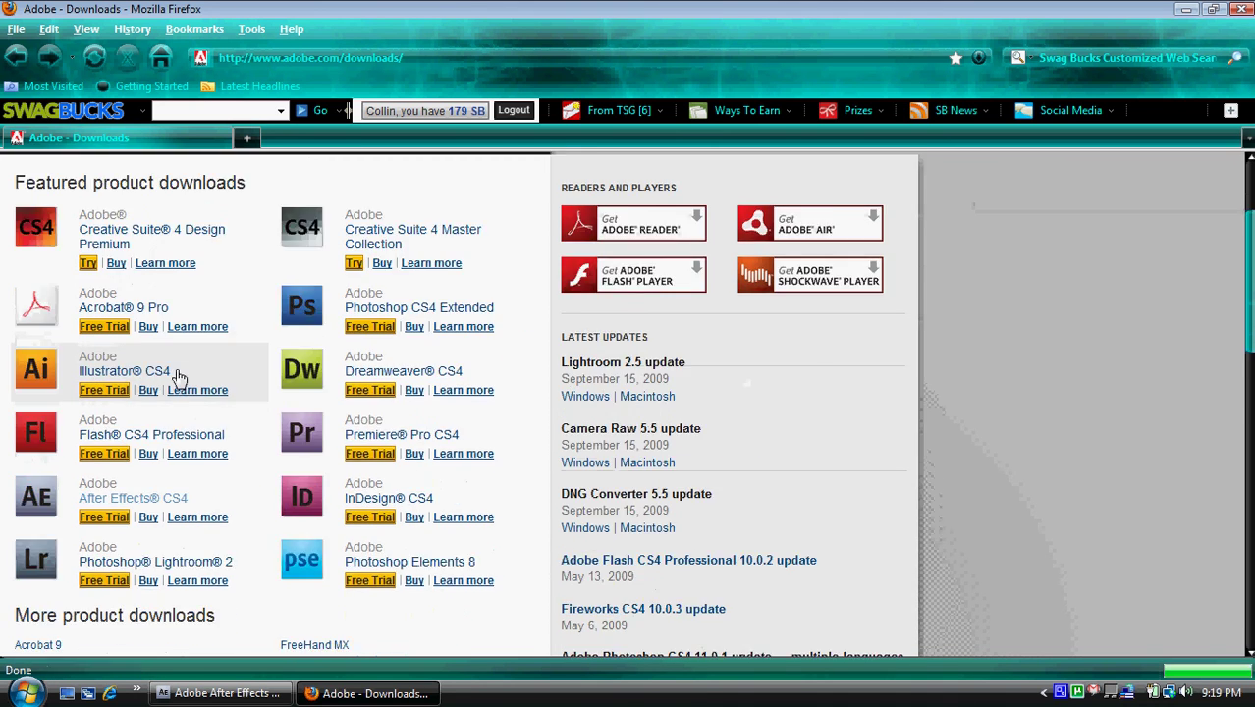
scroll(191, 373, up, 4)
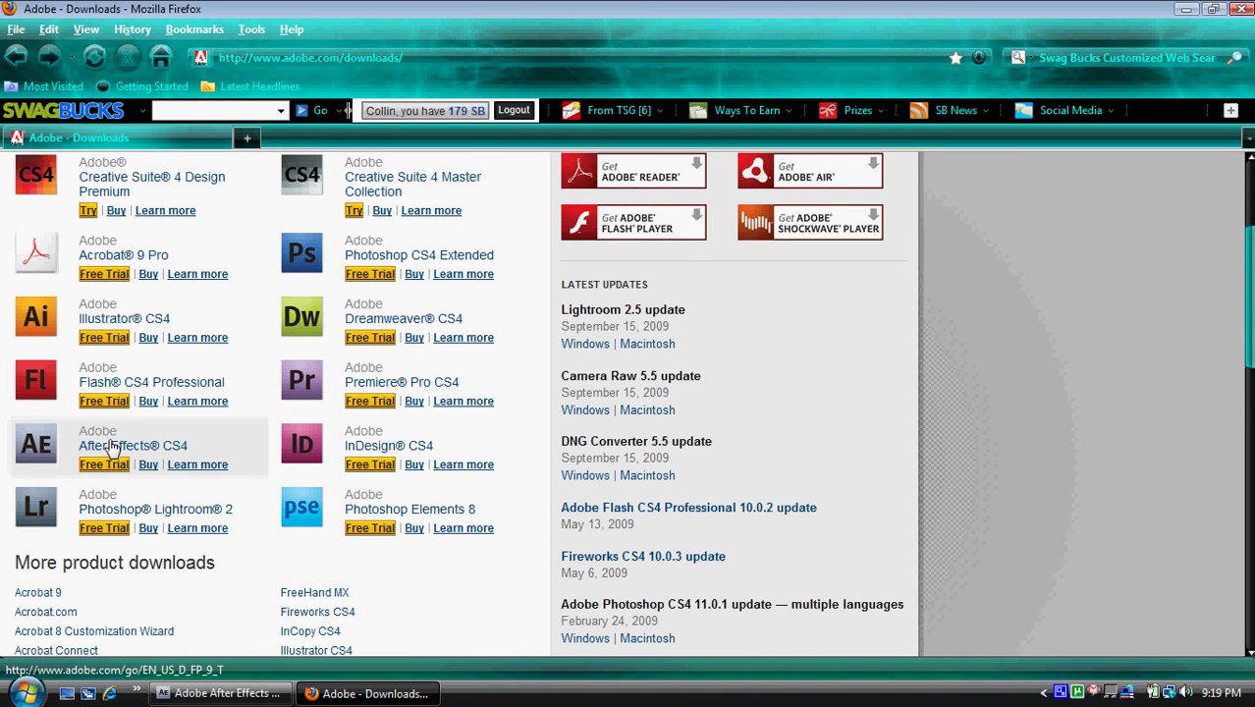